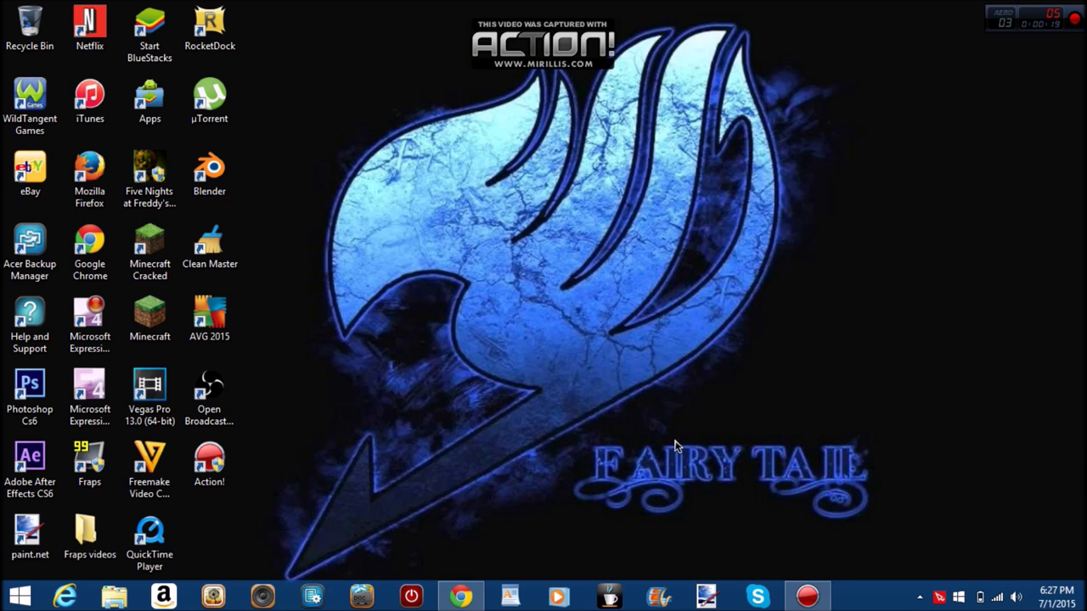
Open paint.net and set the canvas size to 1280 pixels wide and 720 pixels high
click(707, 597)
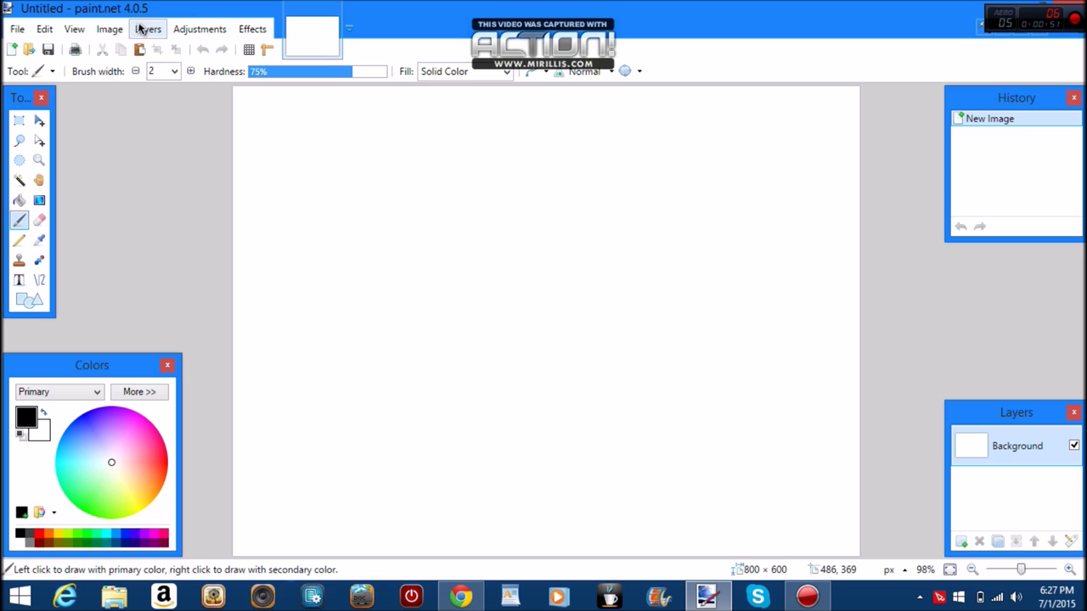
click(107, 30)
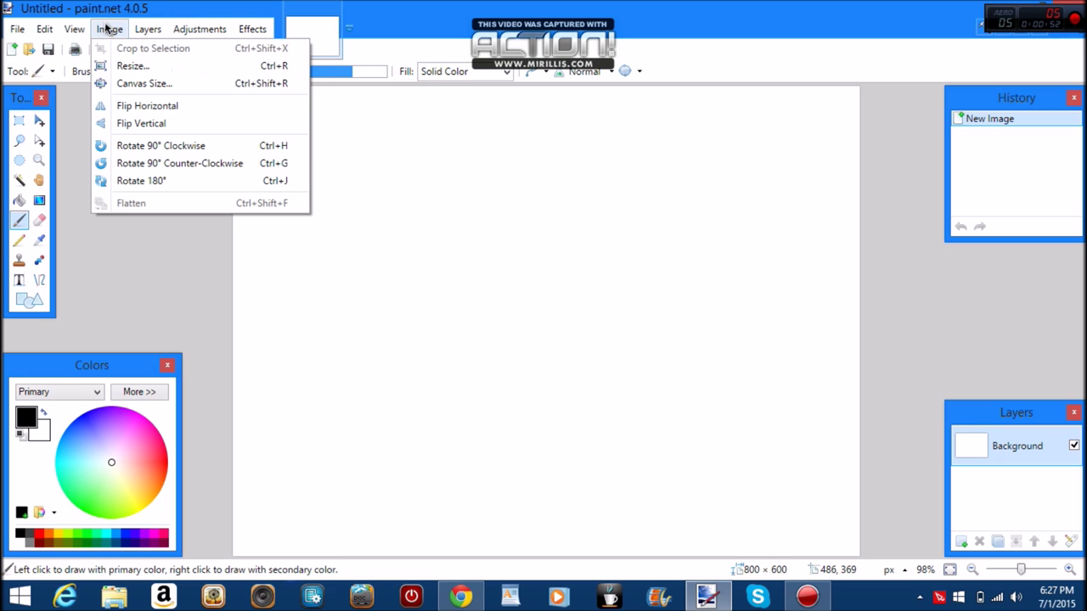
click(129, 84)
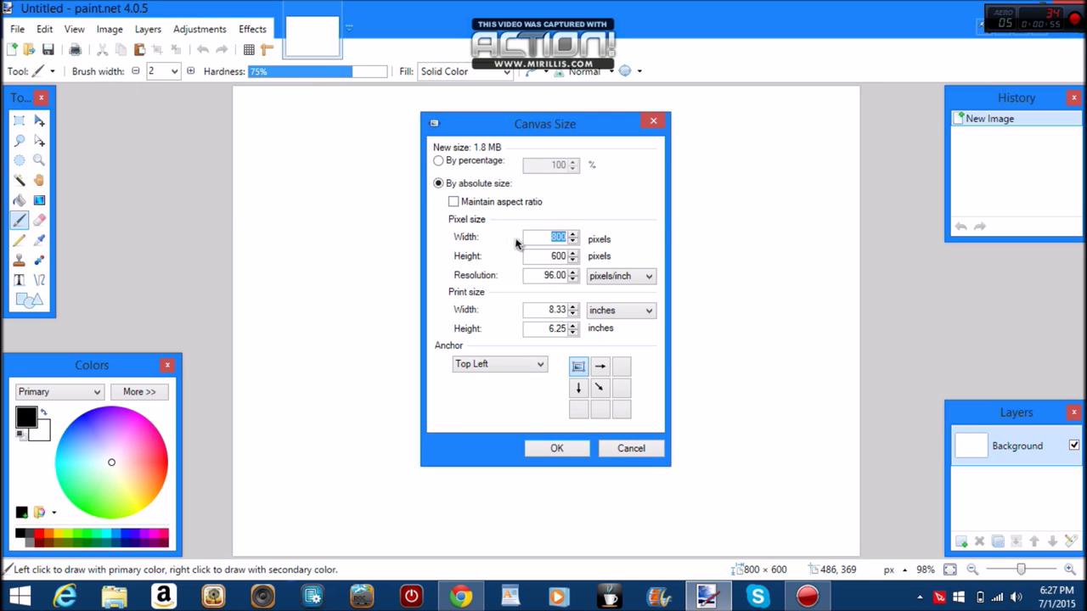
key(BackSpace)
text(1280)
double_click(542, 259)
key(BackSpace)
text(720)
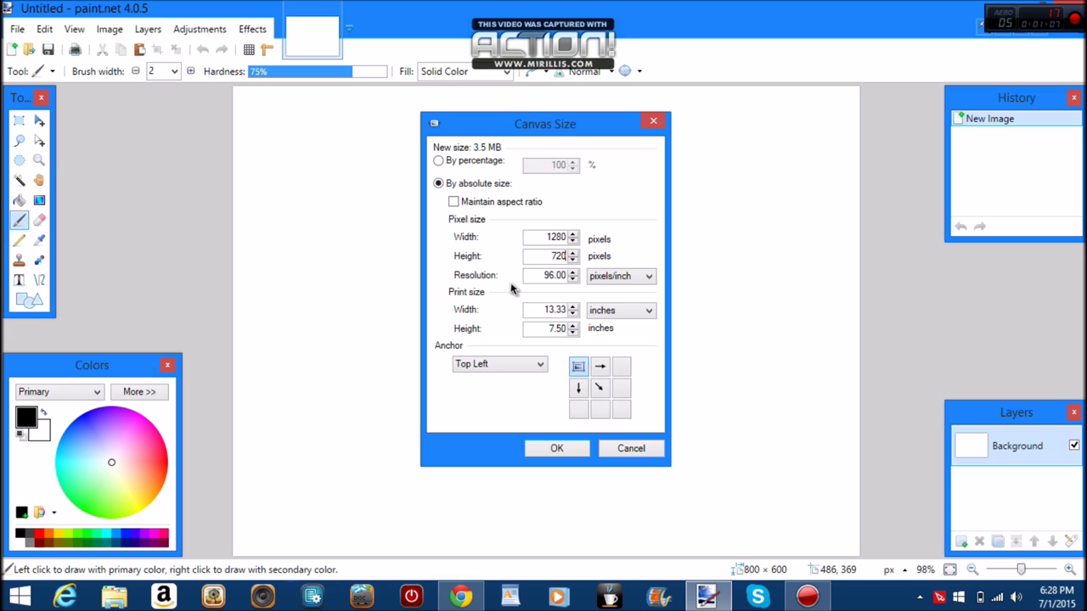
key(Return)
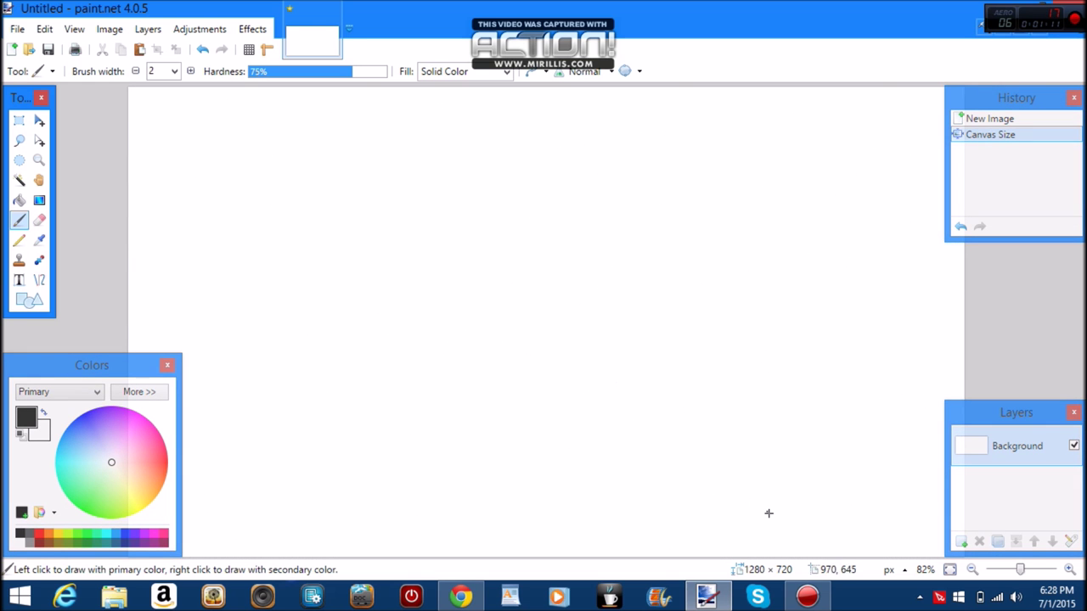
Select the entire canvas with Rectangle Select and erase the white fill from the background layer
click(973, 570)
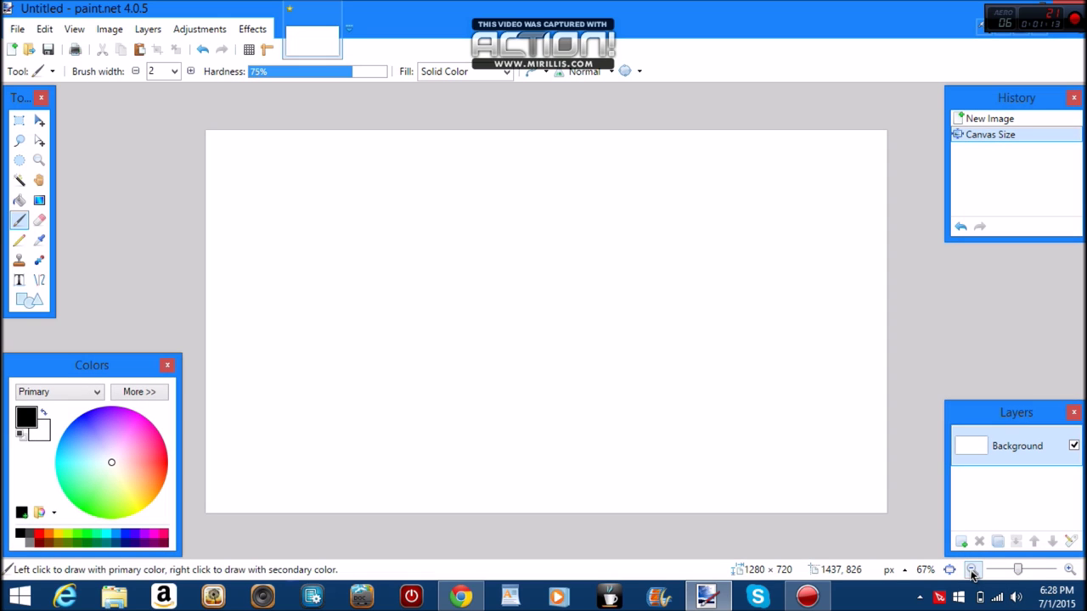
click(18, 124)
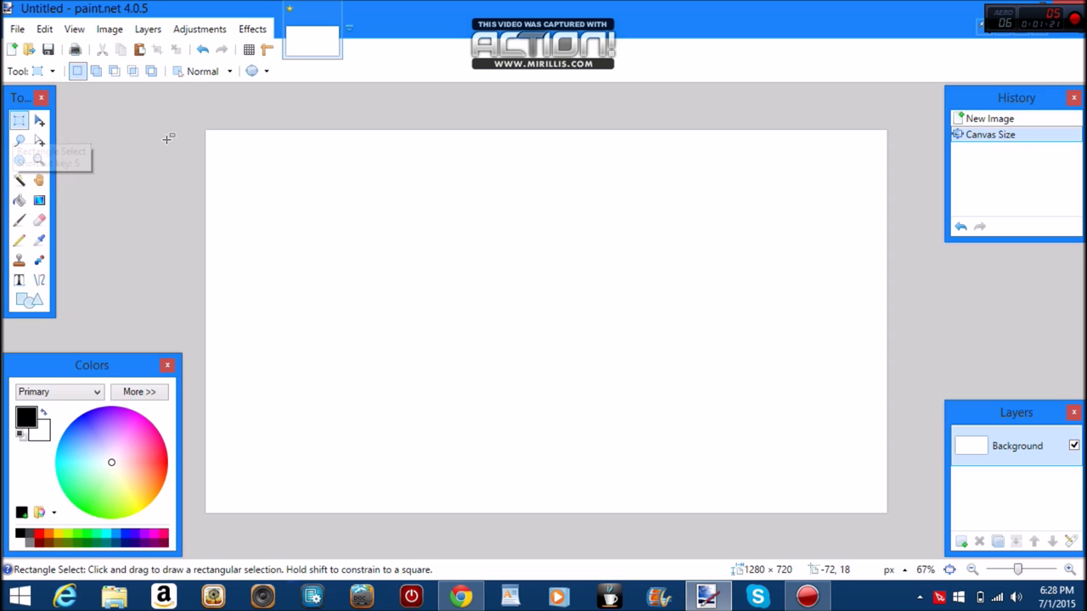
drag(199, 124, 900, 524)
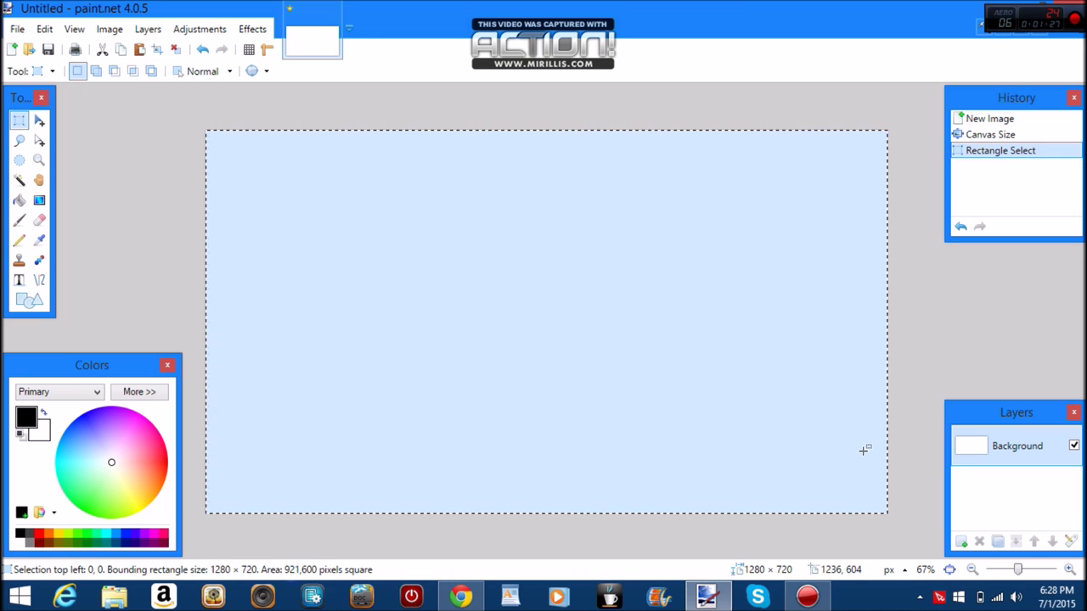
key(Delete)
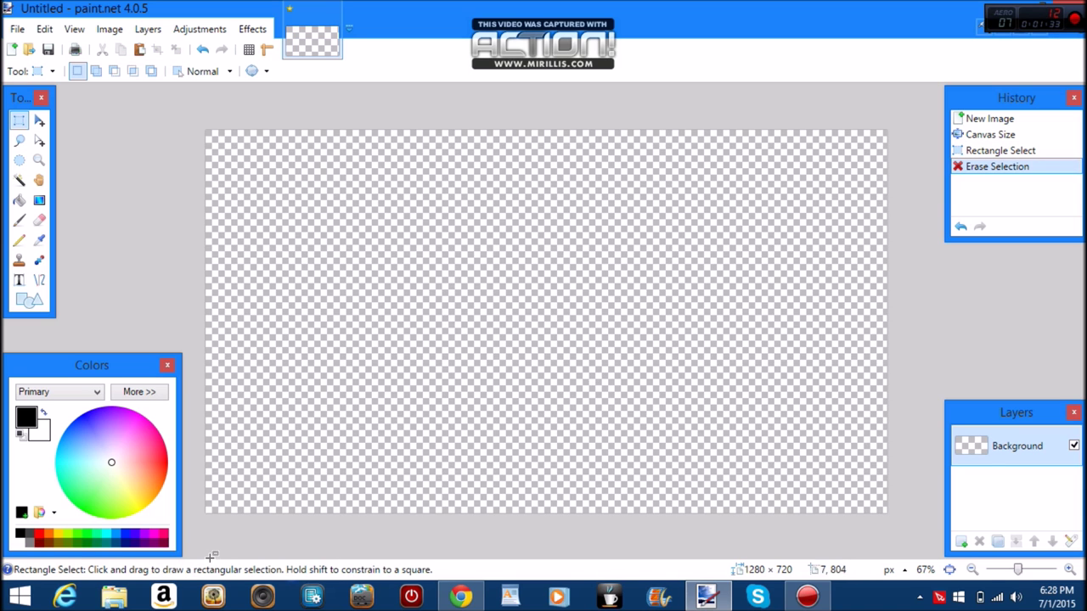
Copy the crumpled white paper image from the textures folder in Pictures and paste it into the paint.net canvas, keeping the canvas size
click(111, 601)
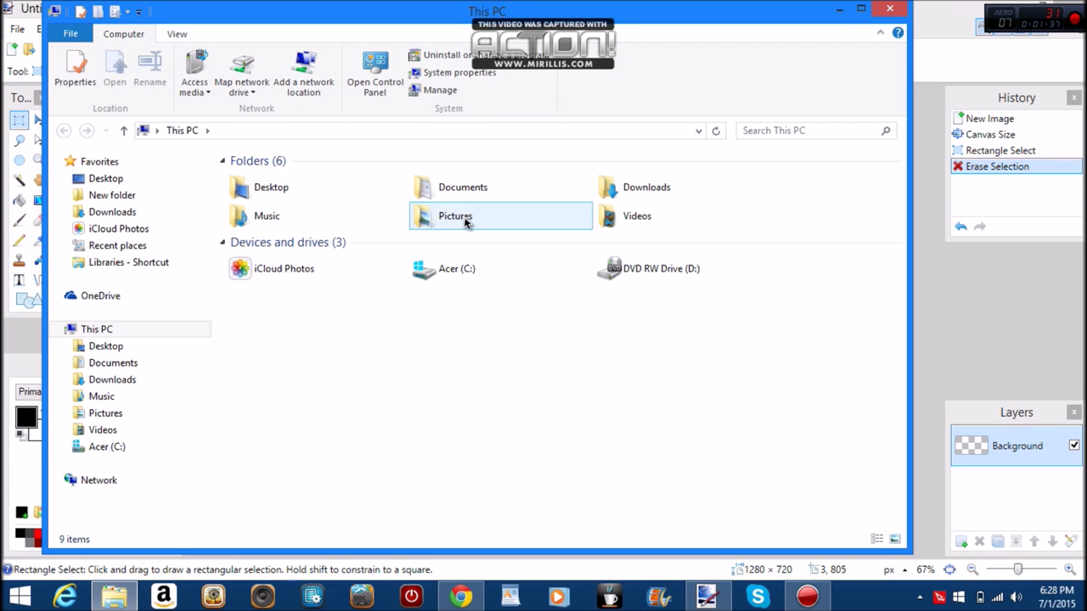
double_click(465, 219)
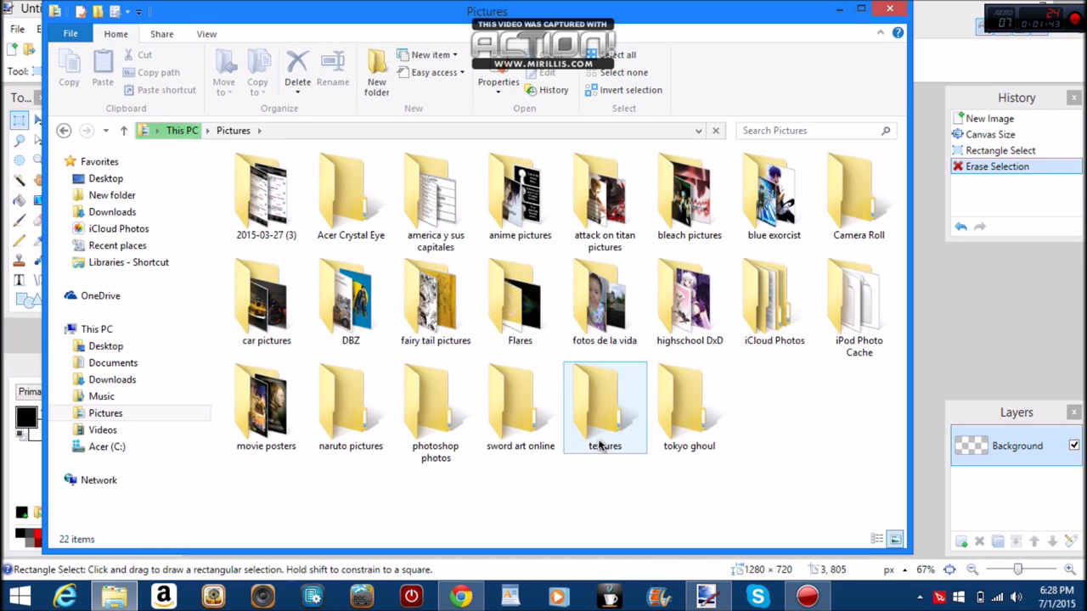
double_click(598, 431)
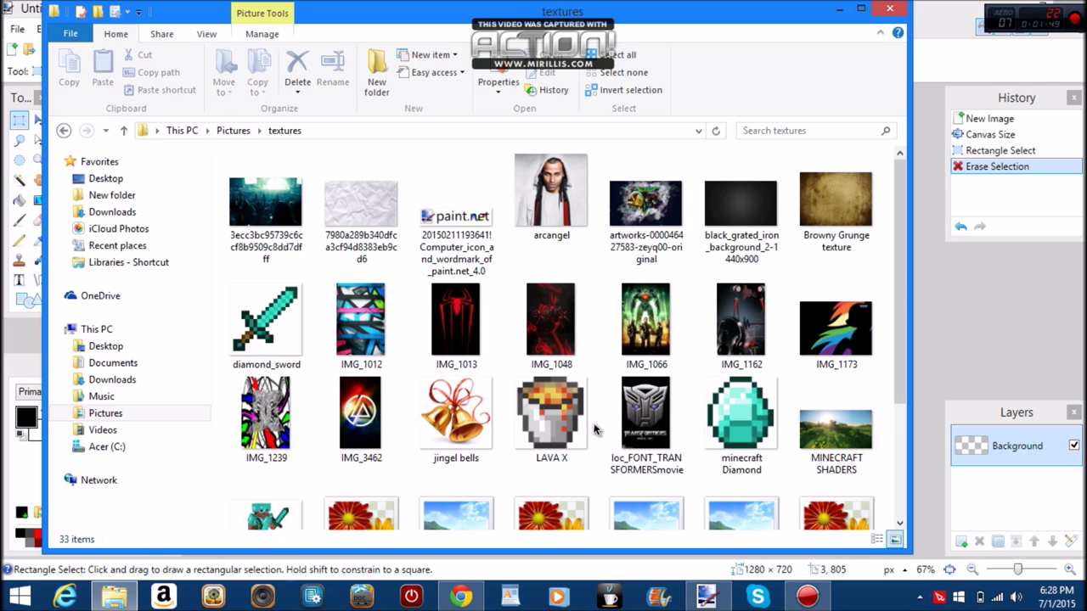
click(377, 218)
click(67, 80)
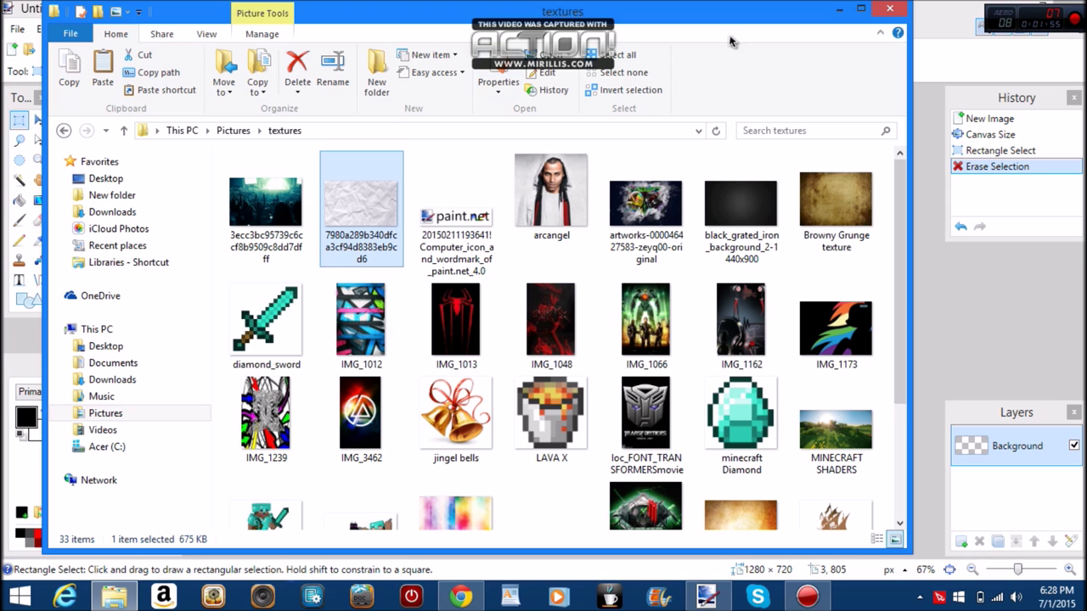
click(835, 10)
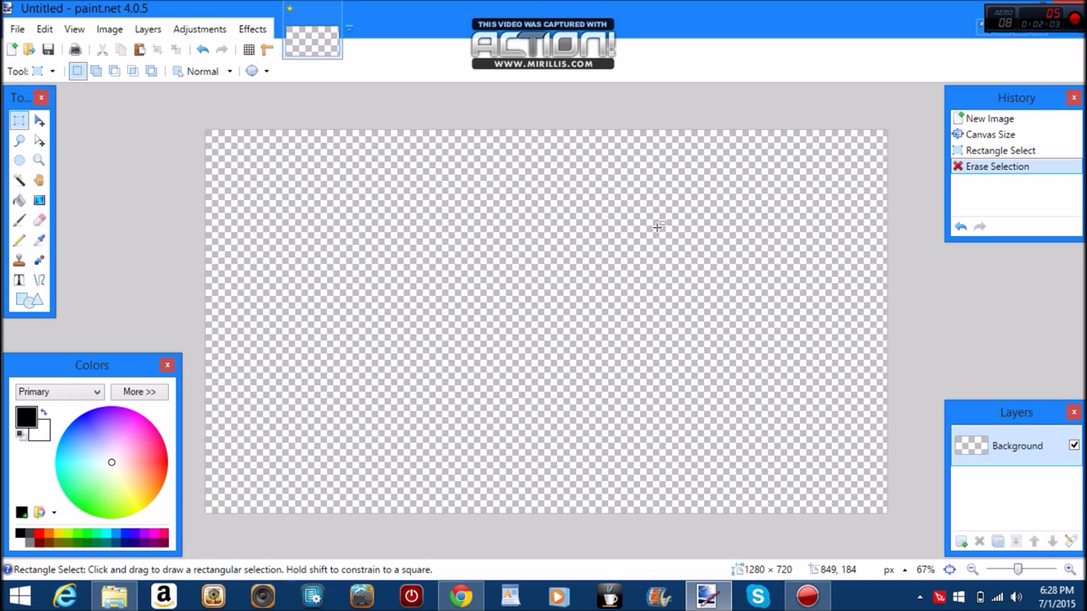
key(ctrl+v)
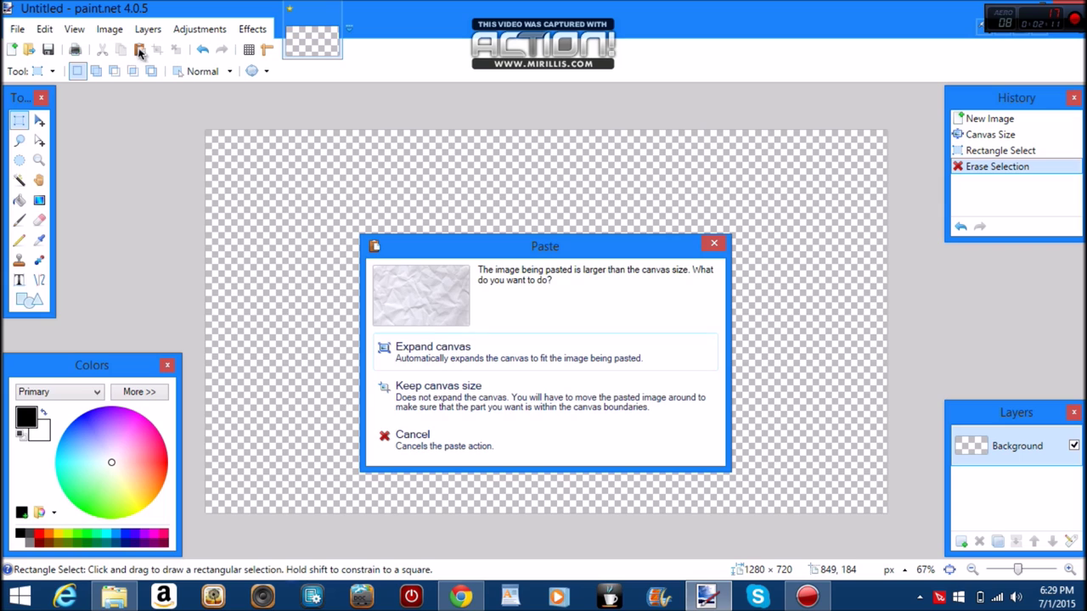
click(446, 400)
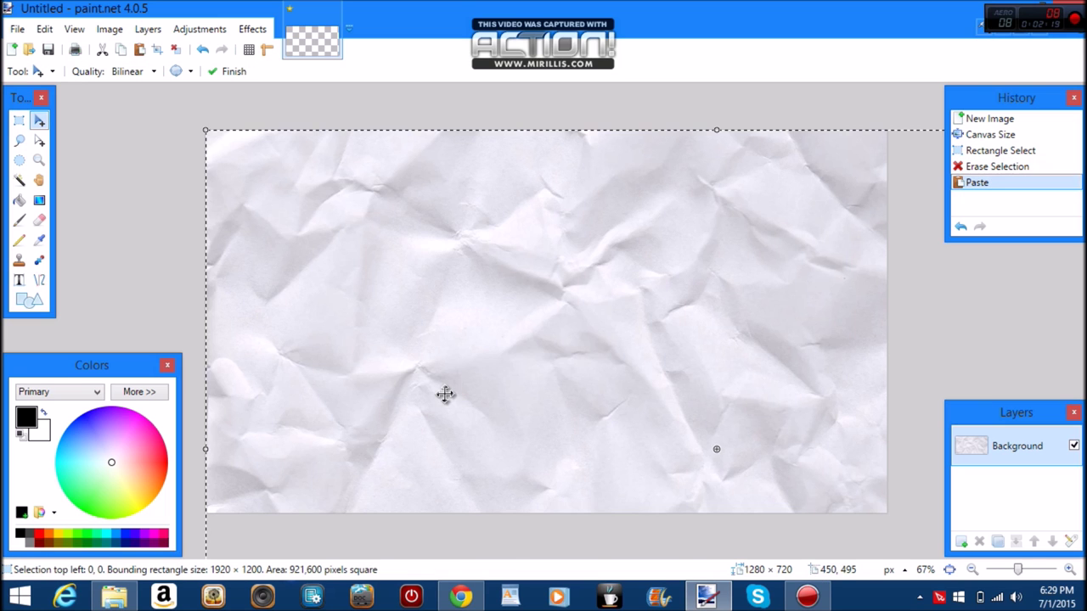
Scale the pasted paper texture down to about 1281 × 720 pixels so it fits the canvas, and deselect it
click(972, 569)
click(972, 569)
click(972, 568)
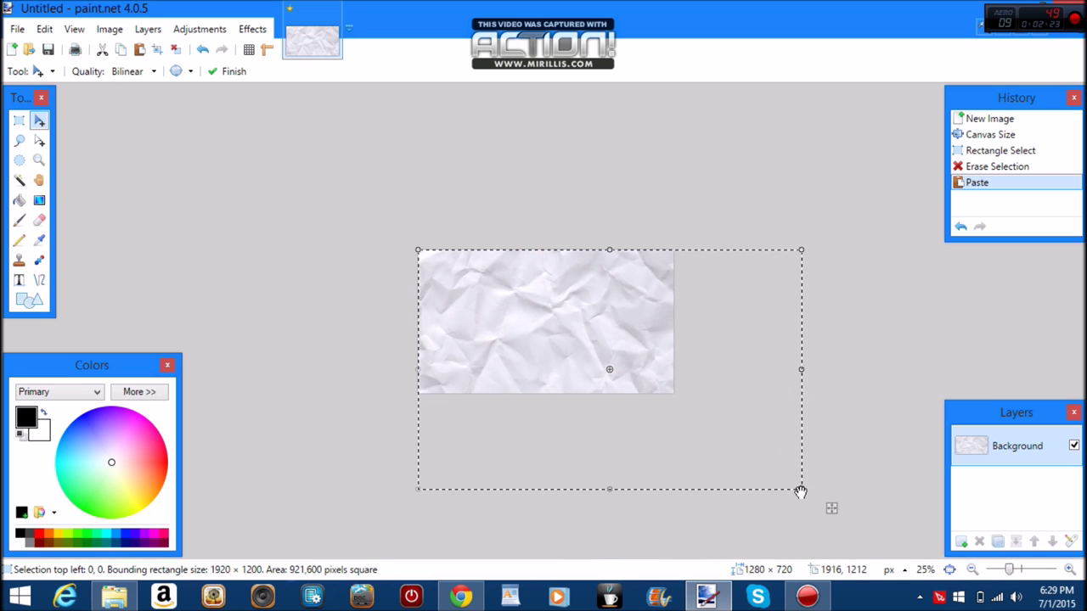
drag(801, 492, 677, 396)
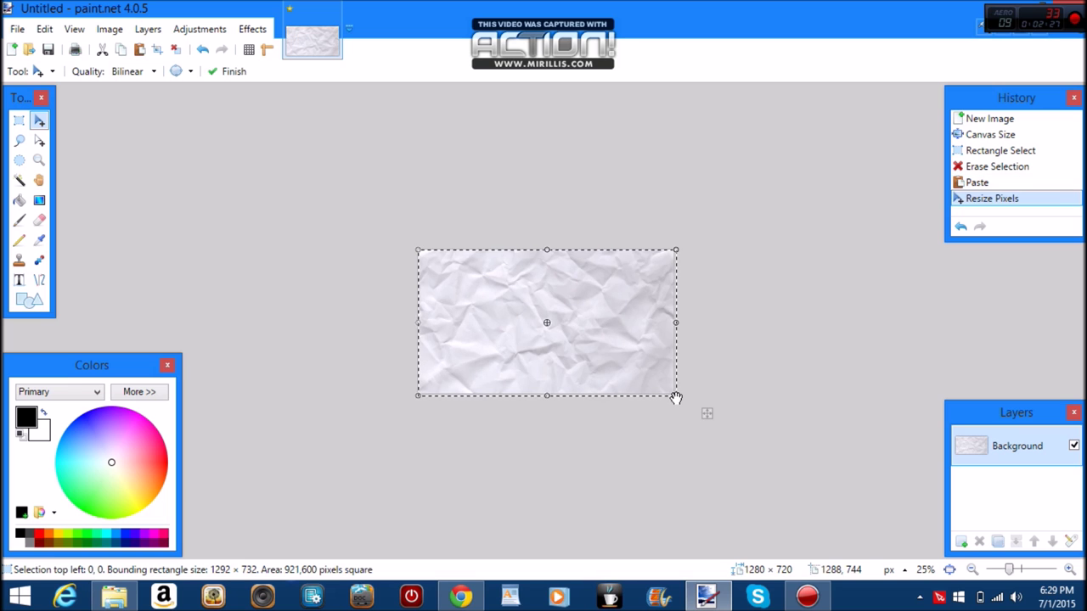
click(1068, 571)
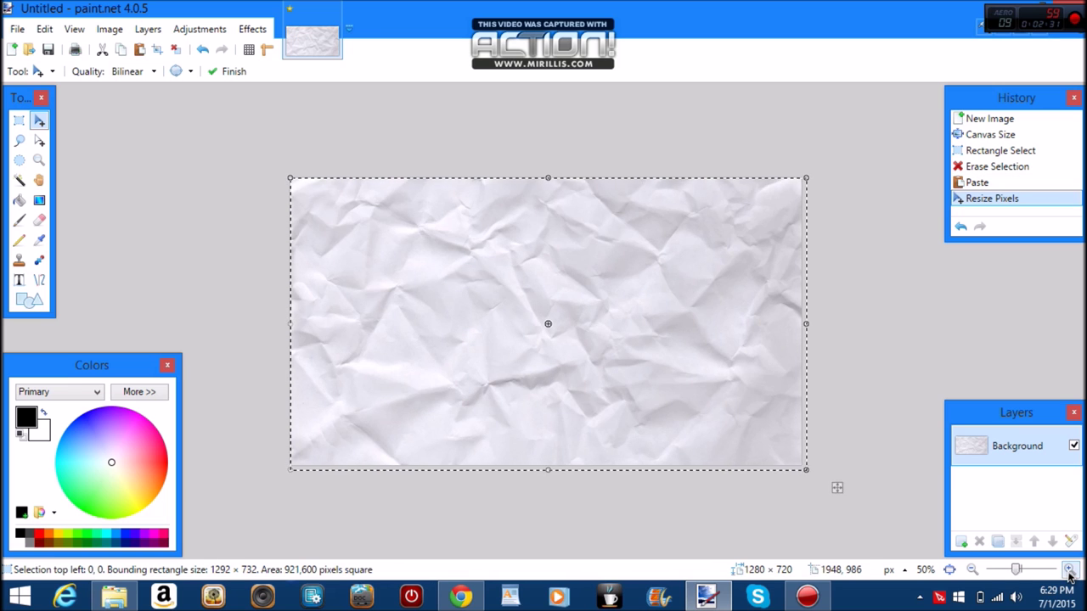
click(1068, 571)
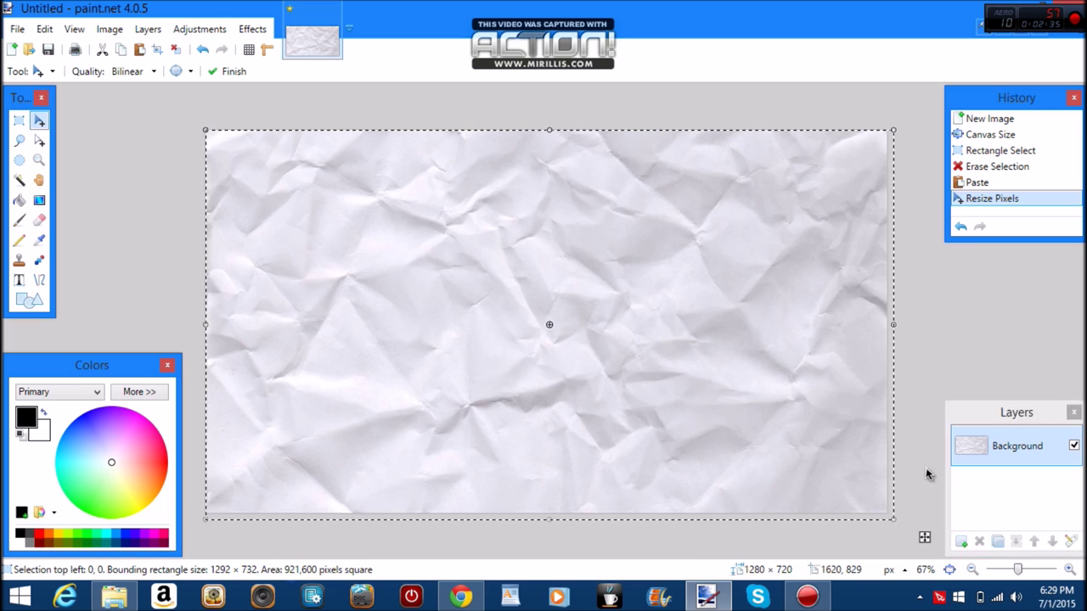
drag(897, 327, 891, 328)
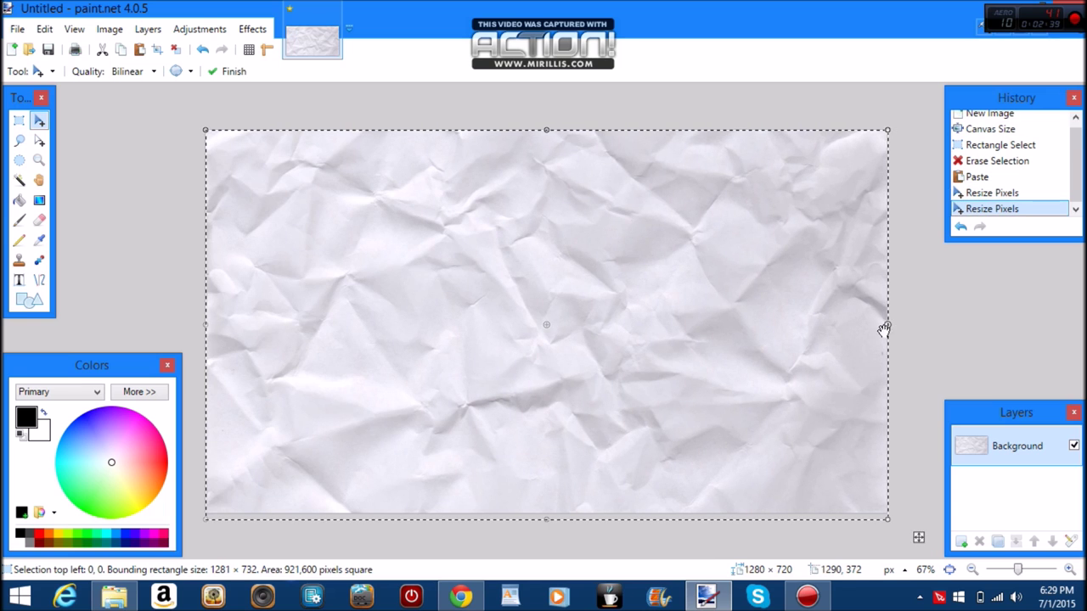
drag(544, 521, 549, 516)
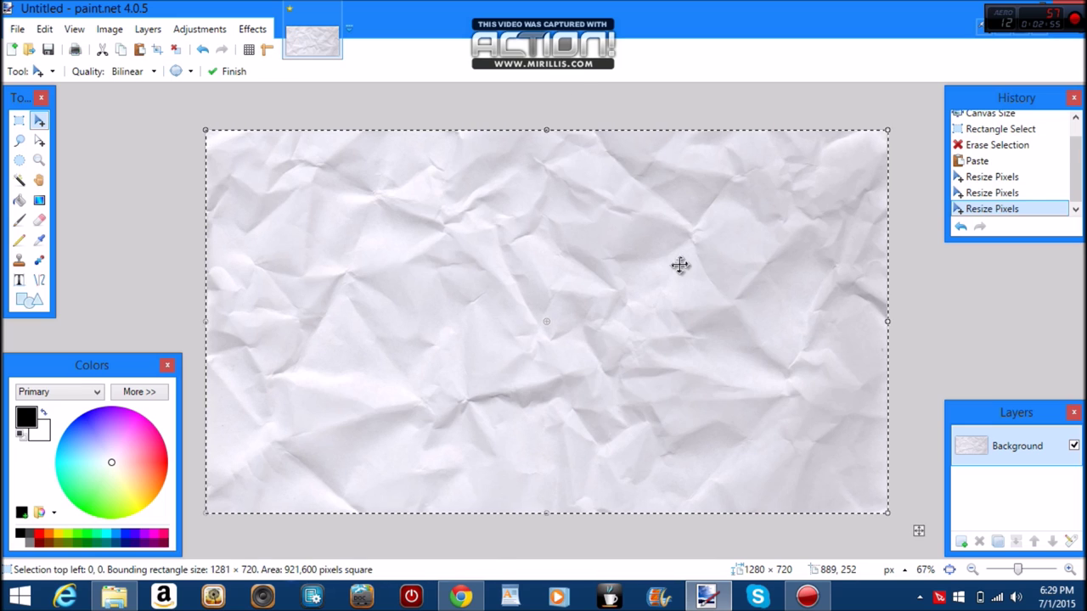
key(ctrl+d)
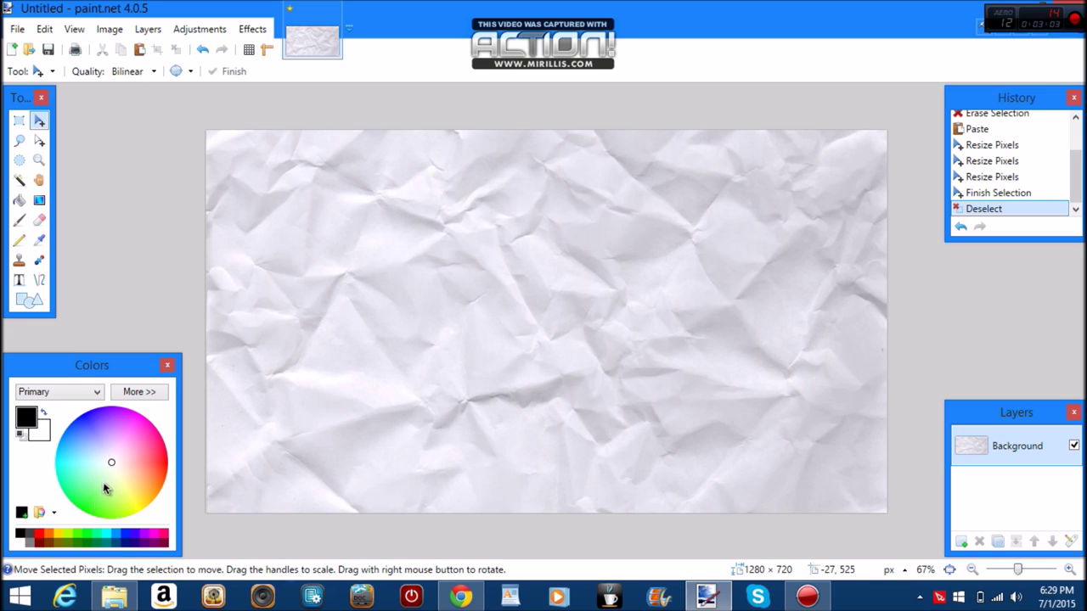
Set the primary color to cyan and activate the Paint Bucket tool
click(96, 534)
click(113, 535)
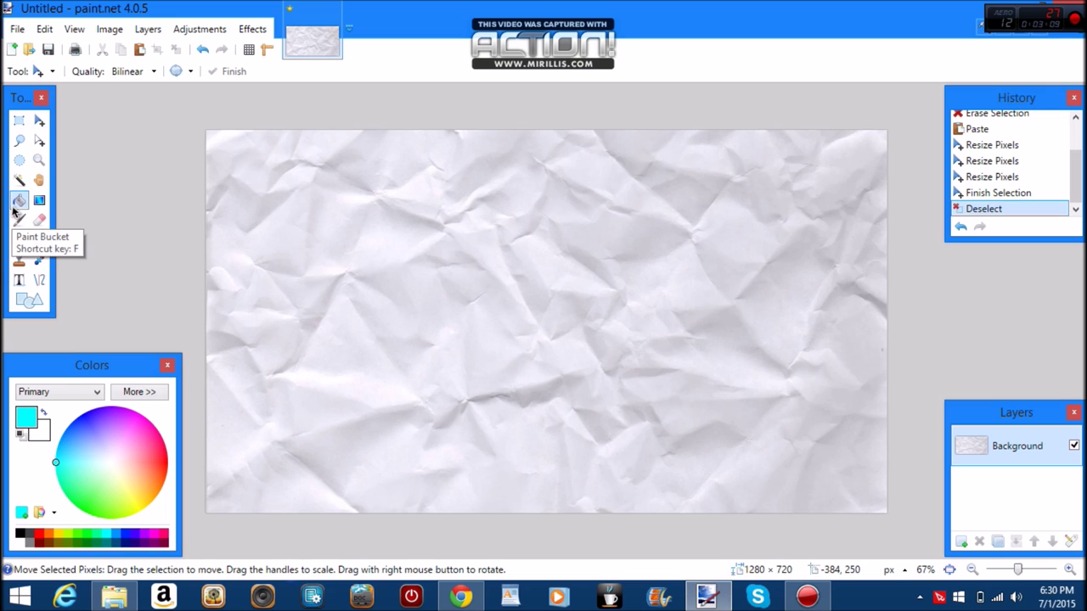
click(18, 202)
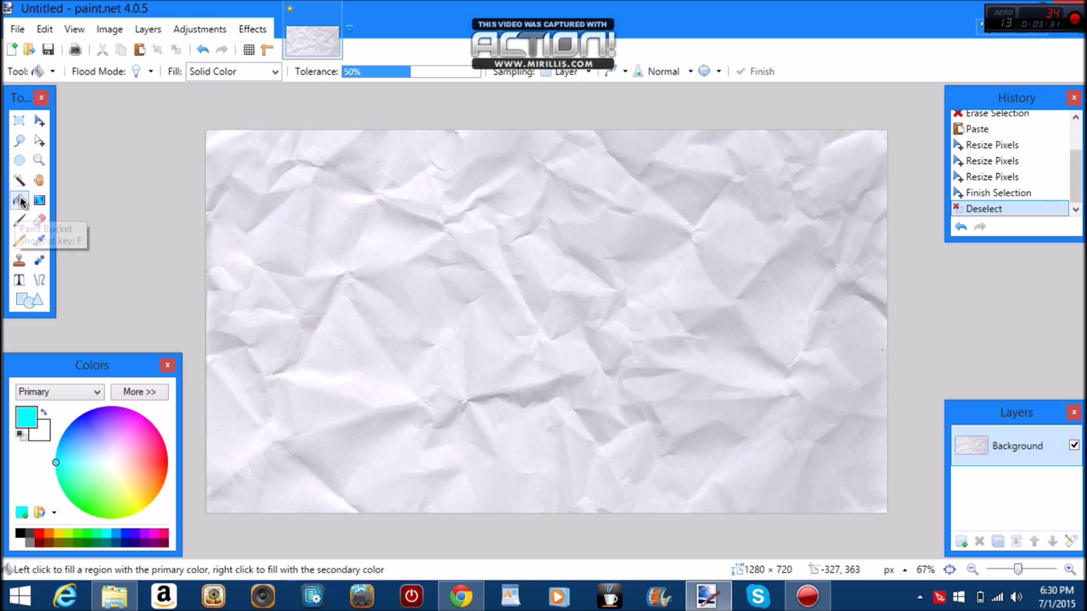
click(467, 351)
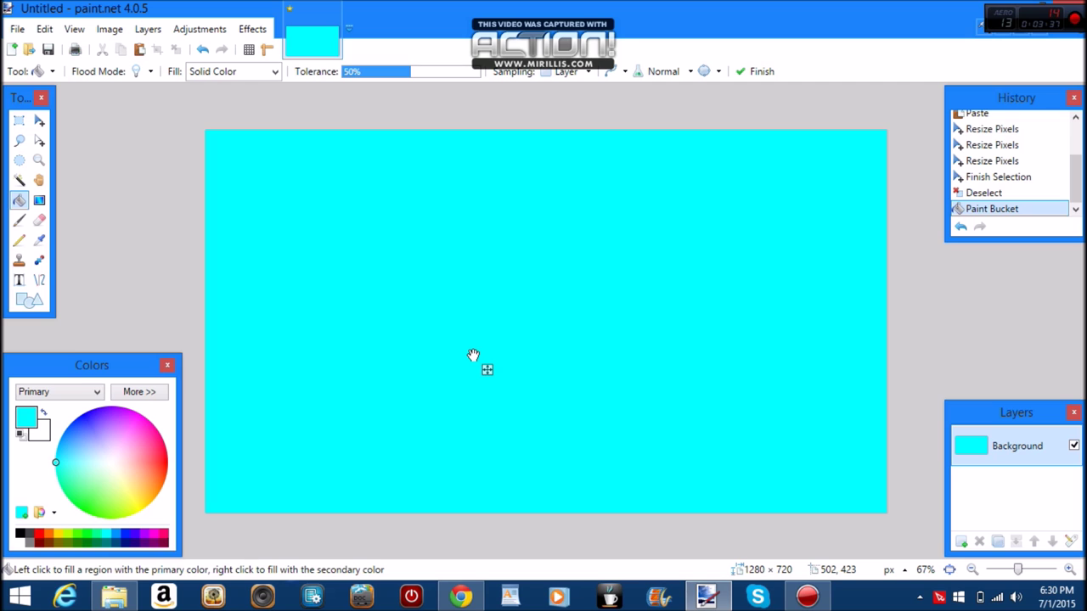
double_click(1008, 456)
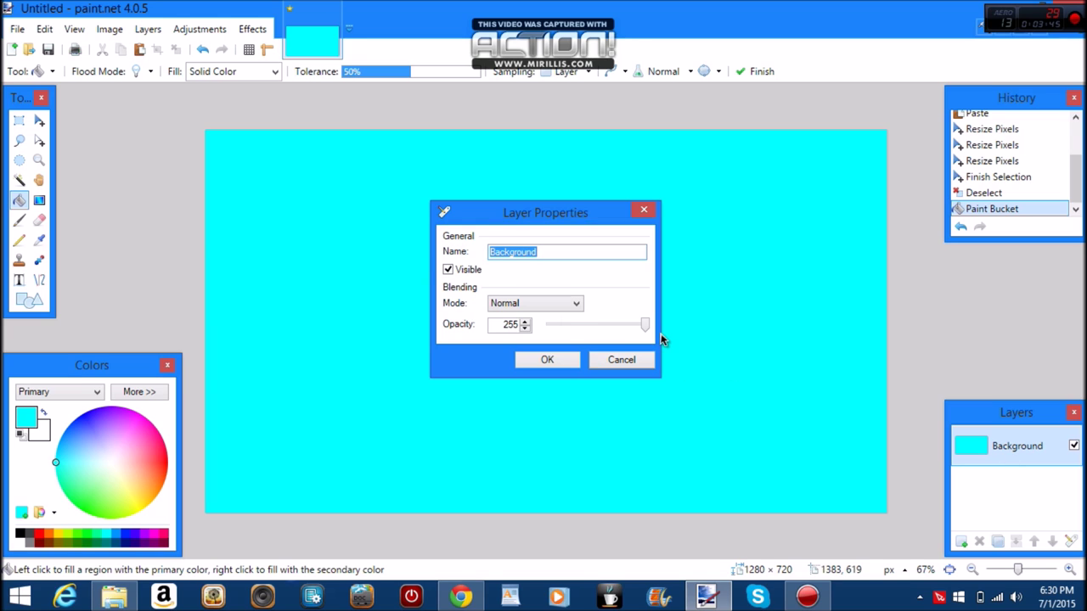
drag(645, 331, 684, 326)
click(576, 304)
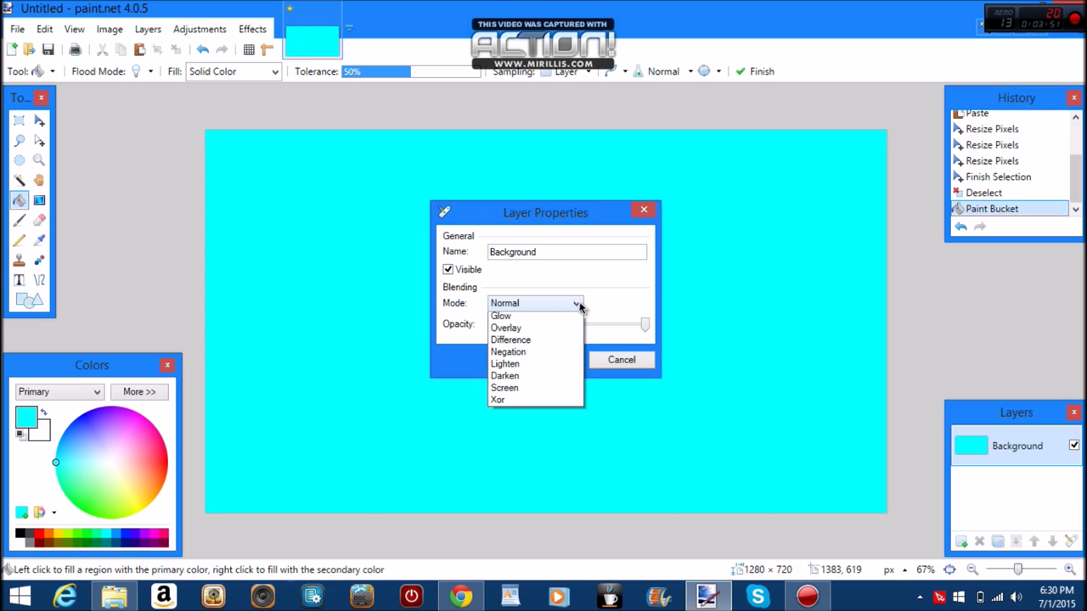
click(517, 402)
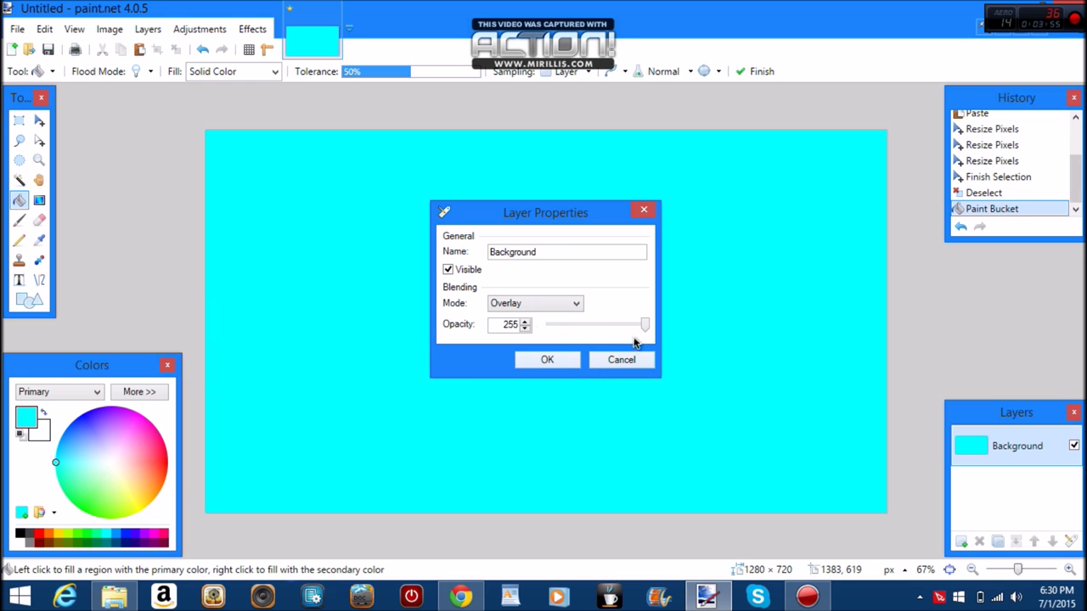
drag(645, 332, 606, 338)
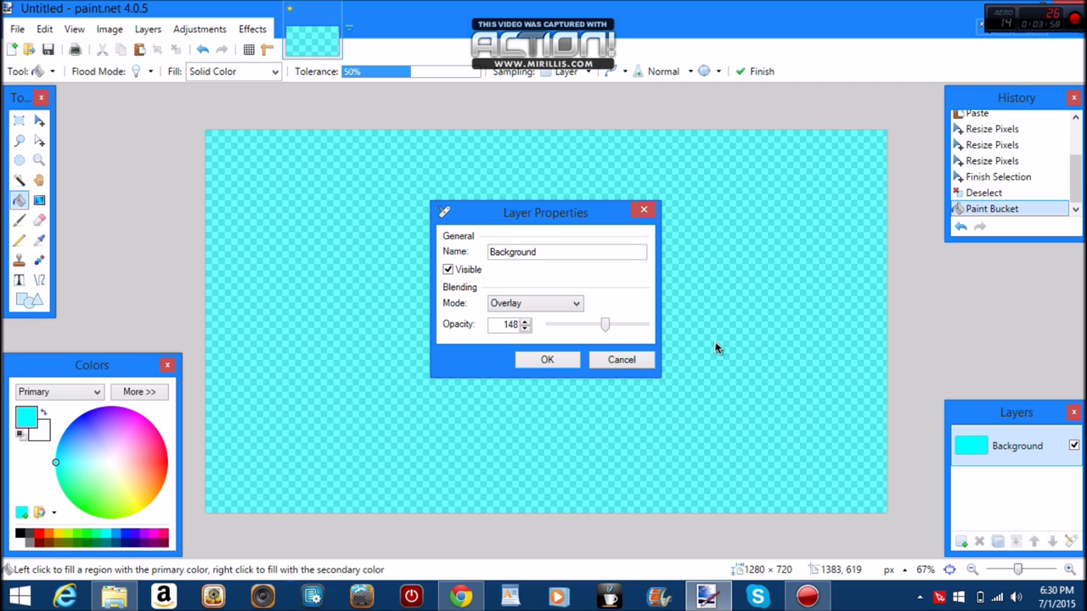
click(619, 360)
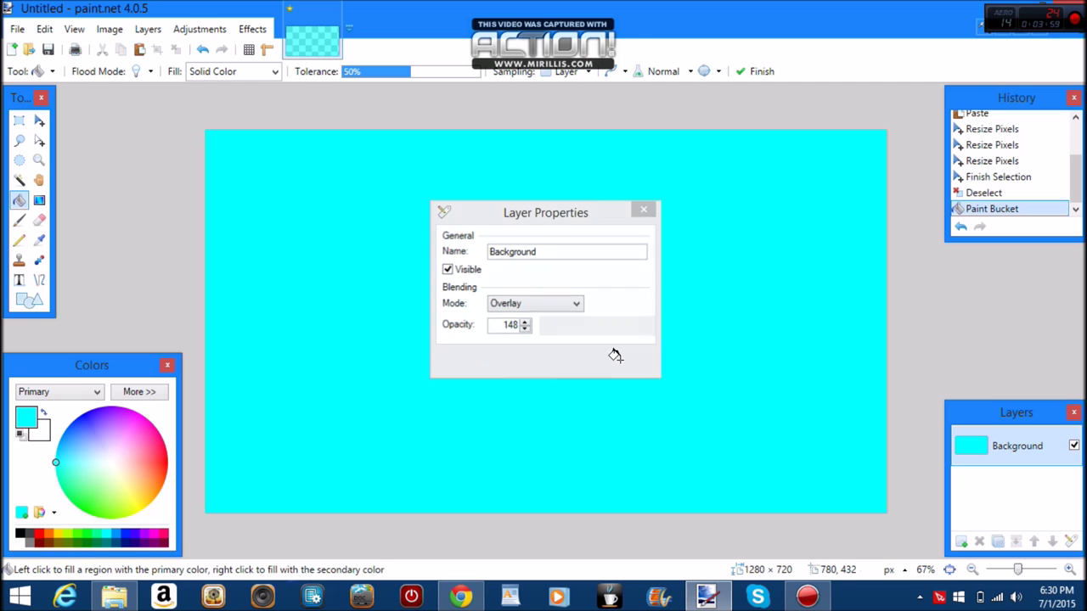
click(202, 49)
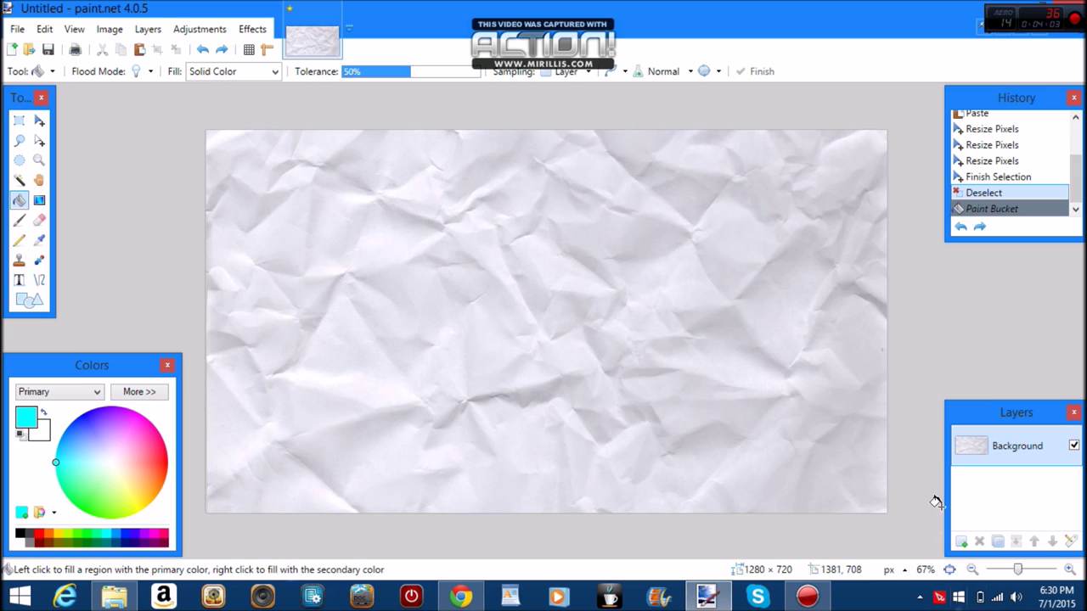
Add a new layer above the paper texture and fill it with cyan
click(961, 542)
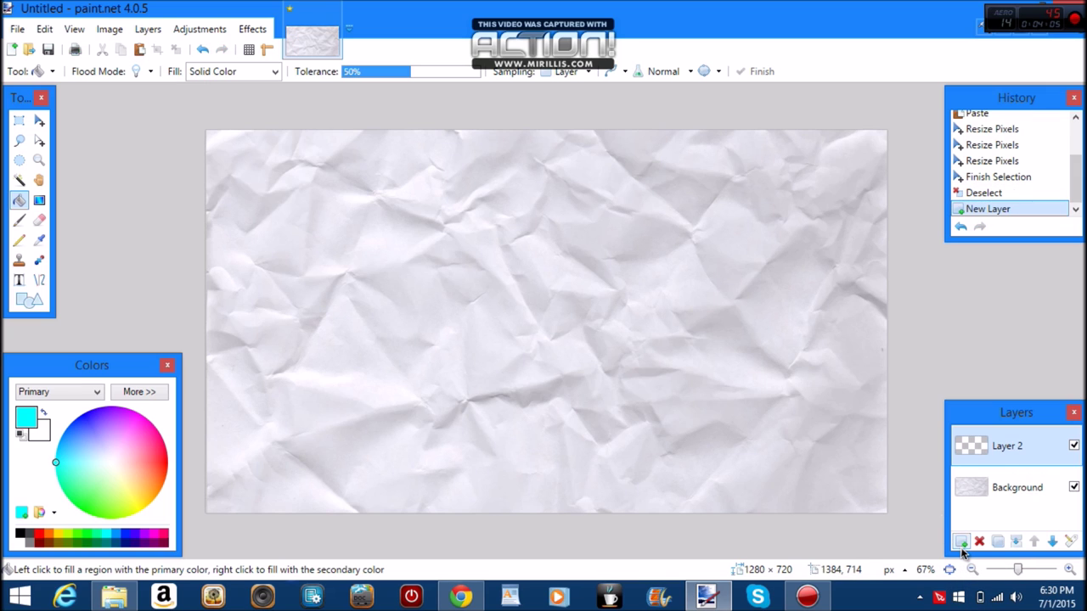
click(501, 344)
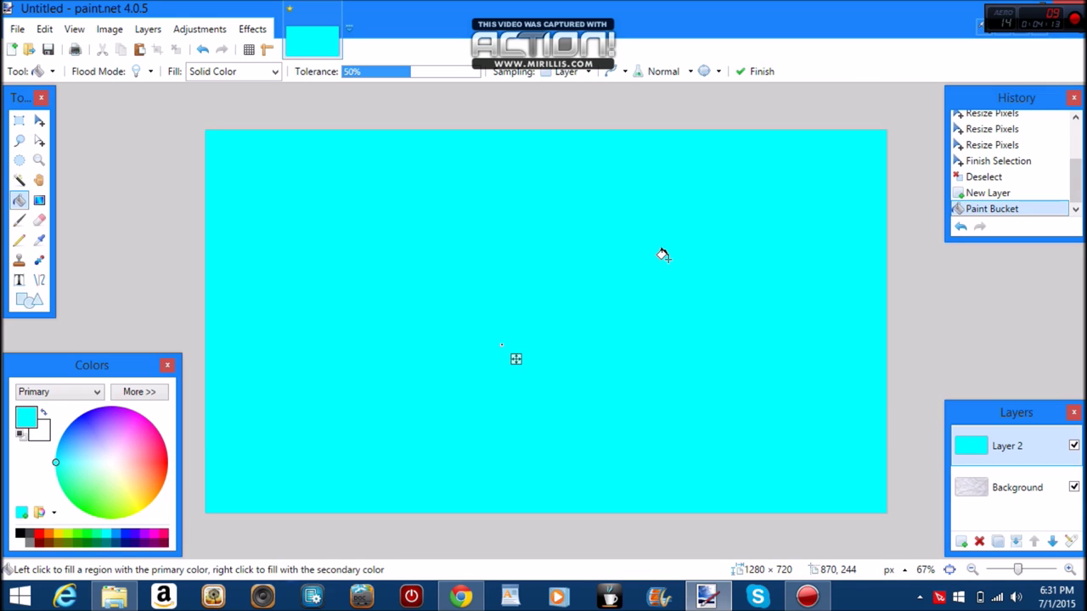
Lower the opacity of the cyan layer to 124 so the paper texture shows through
double_click(1005, 456)
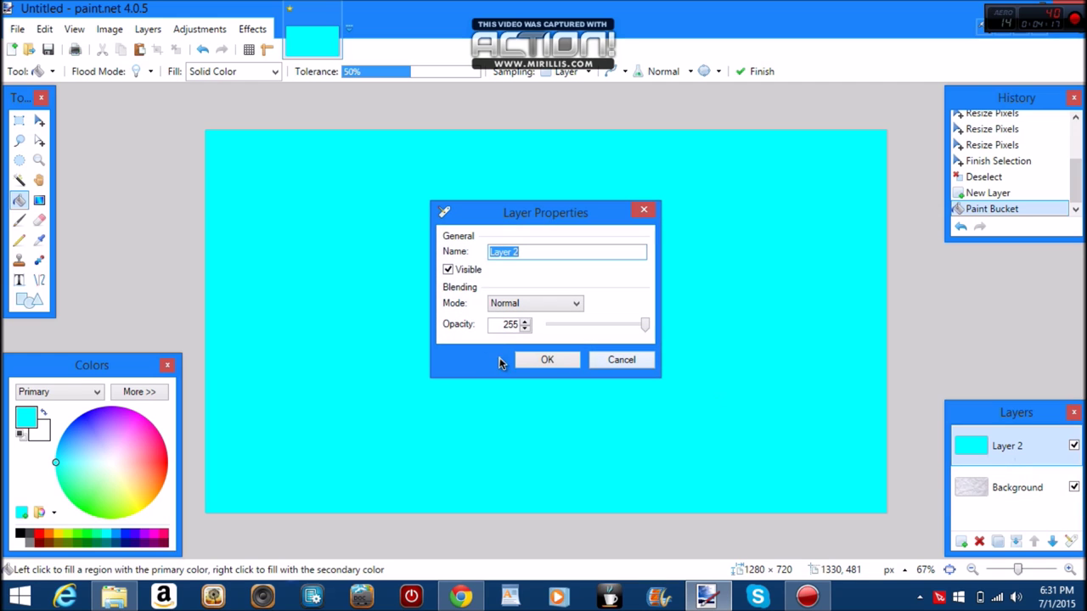
click(643, 327)
drag(642, 326, 595, 336)
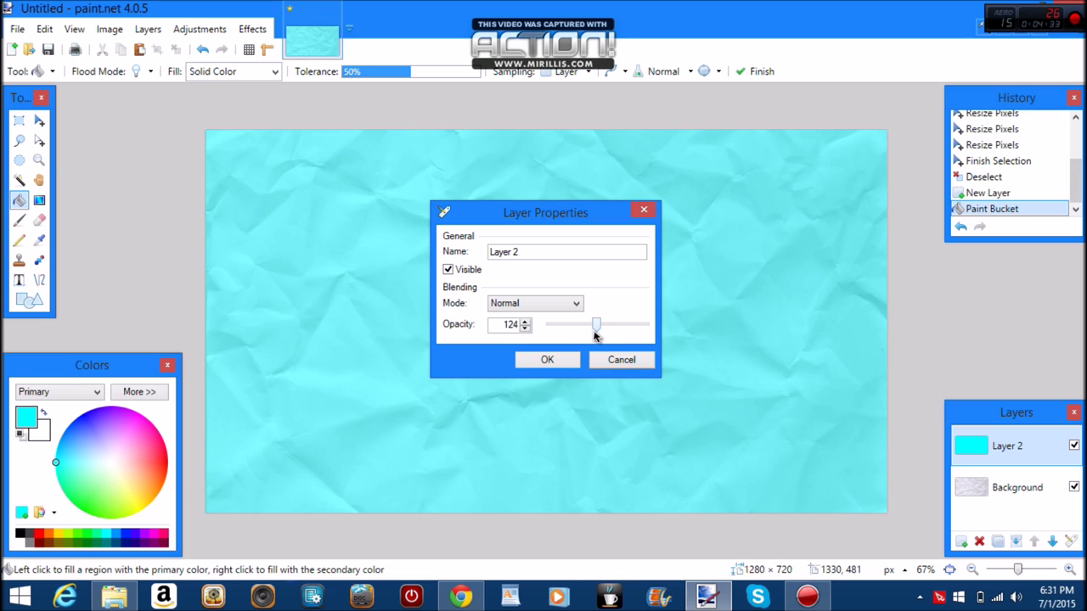
click(545, 360)
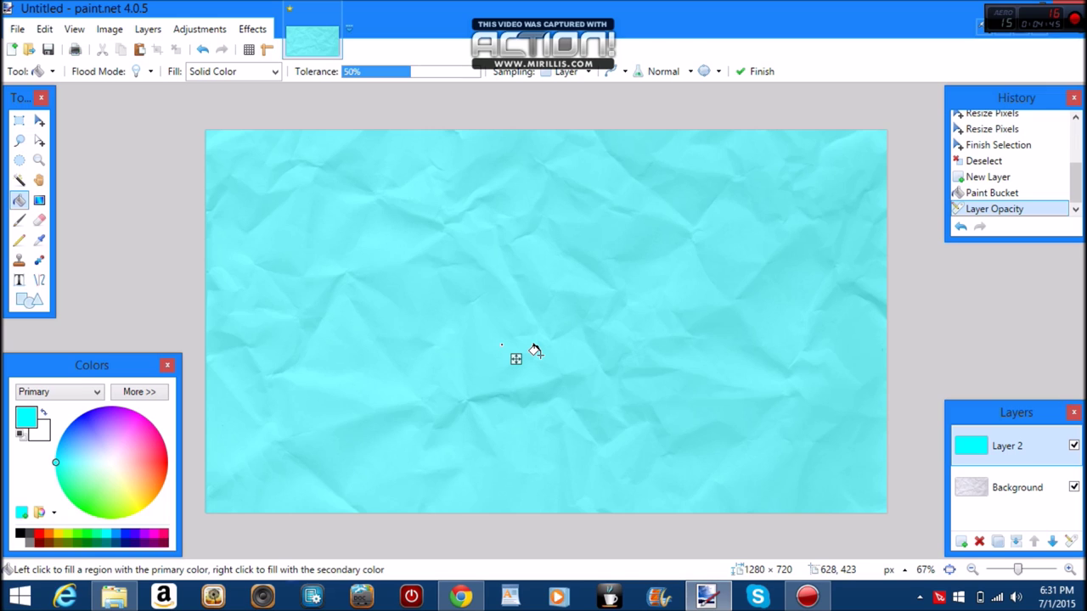
Add a new layer above the cyan layer, and open the Text tool's font choices
click(961, 547)
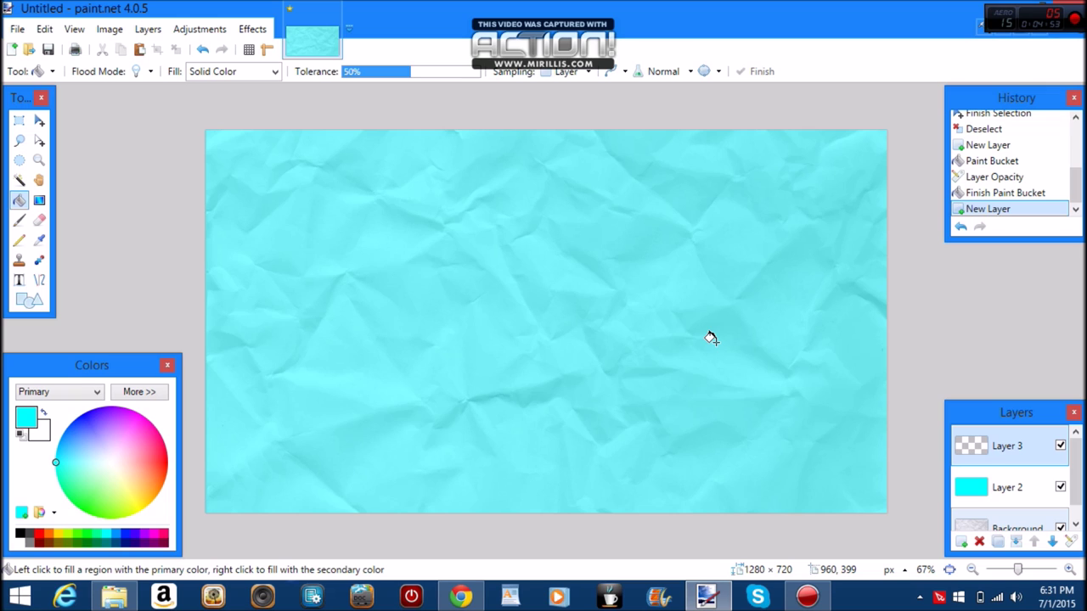
click(19, 282)
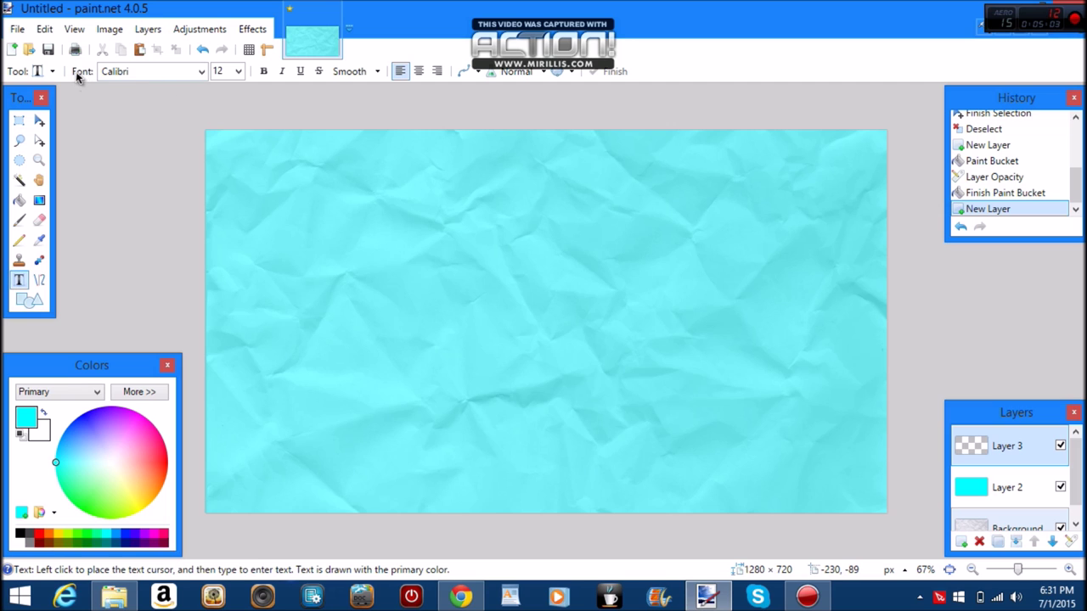
click(202, 72)
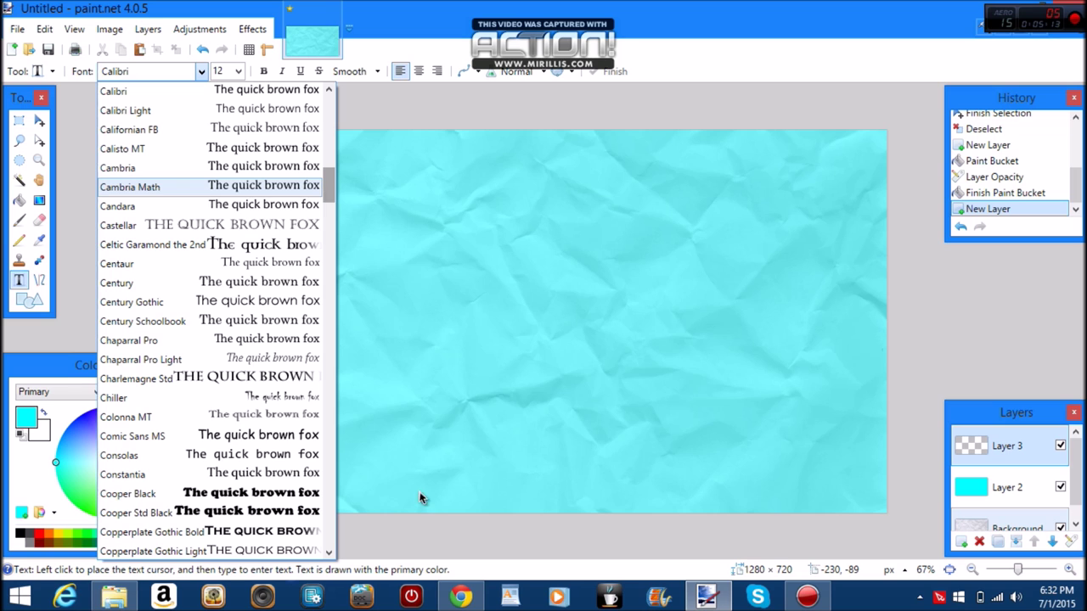
Switch to Chrome, replace the MediaFire page with a new tab, dismiss the downloads bar and go to dafont.com
click(460, 596)
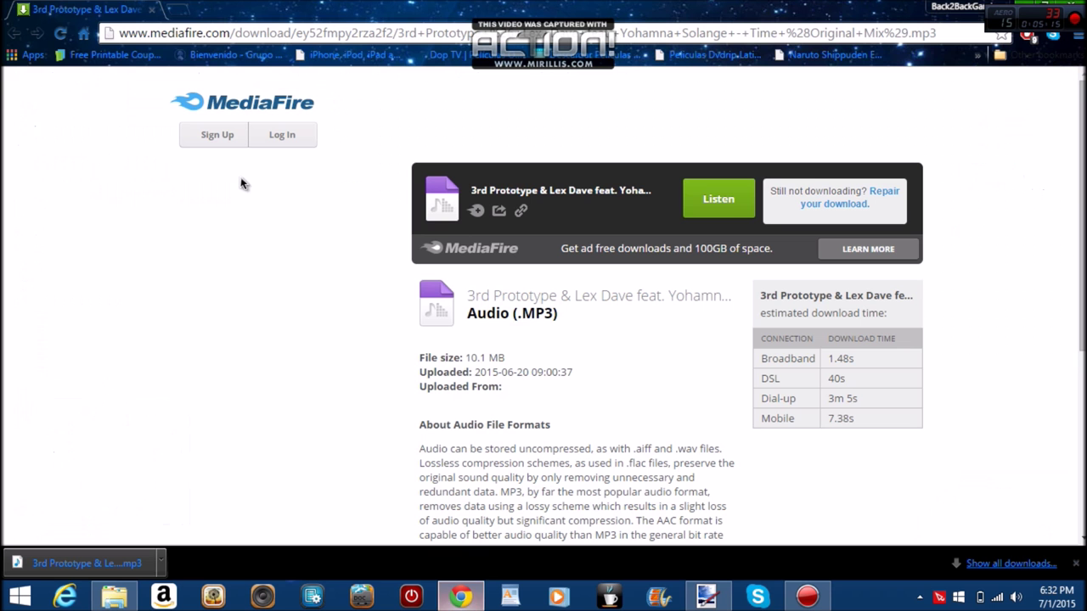
click(176, 11)
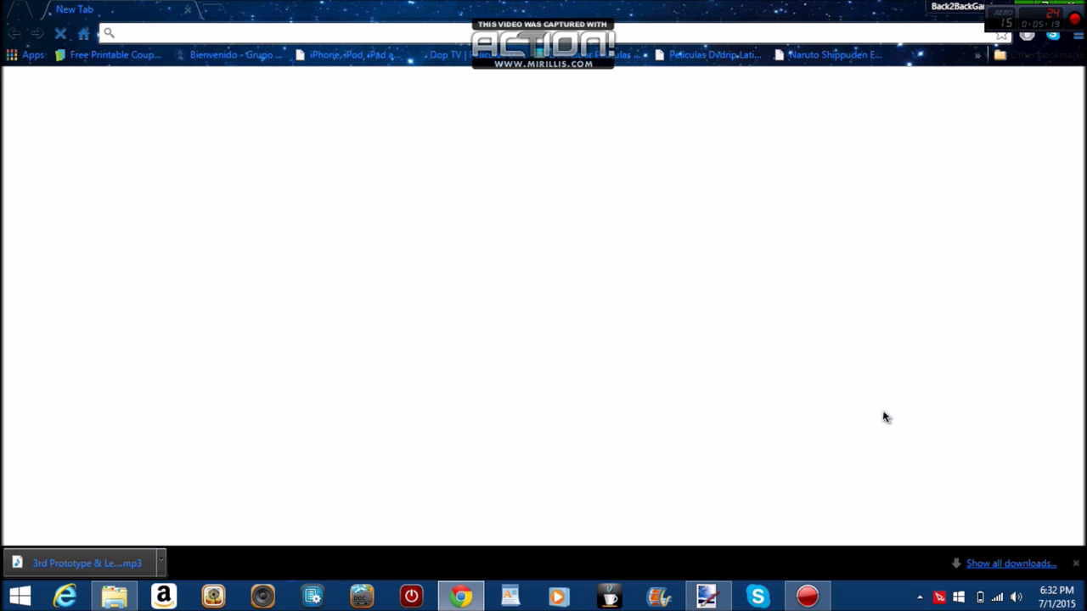
click(1075, 565)
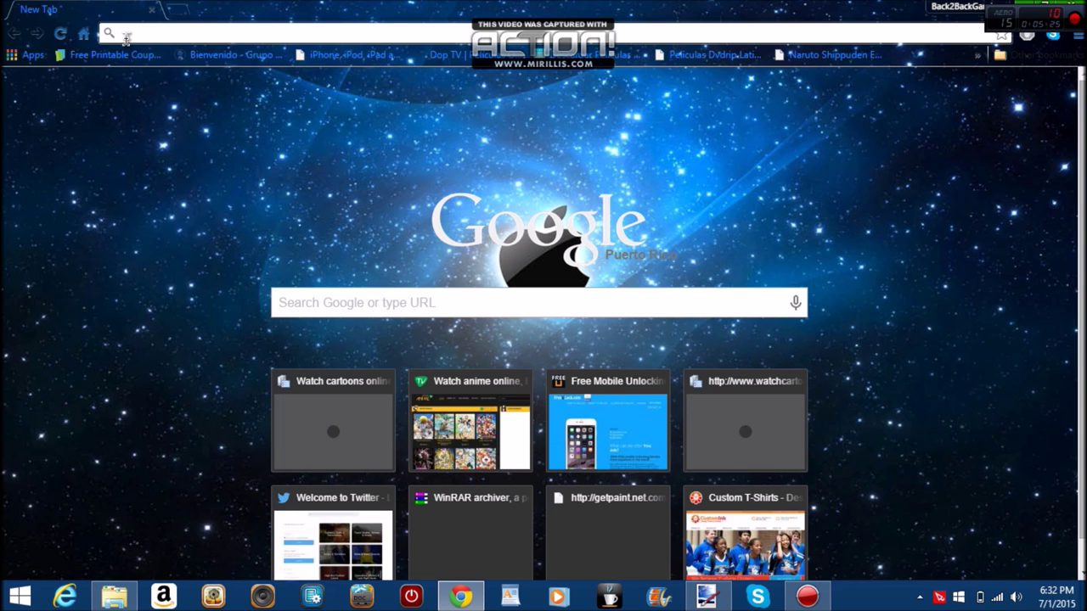
text(dafont)
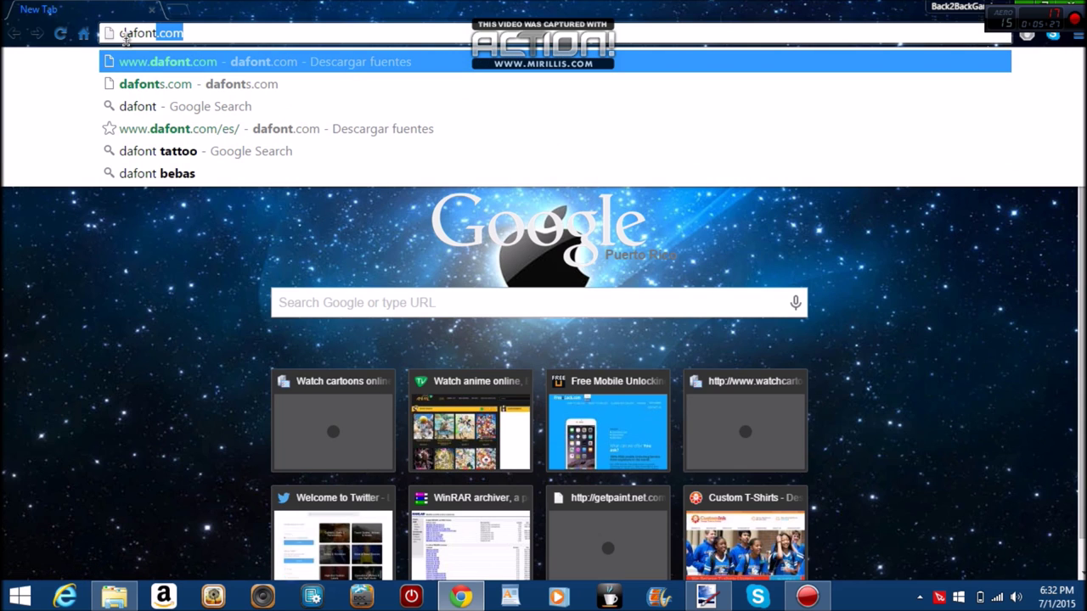
text(.com)
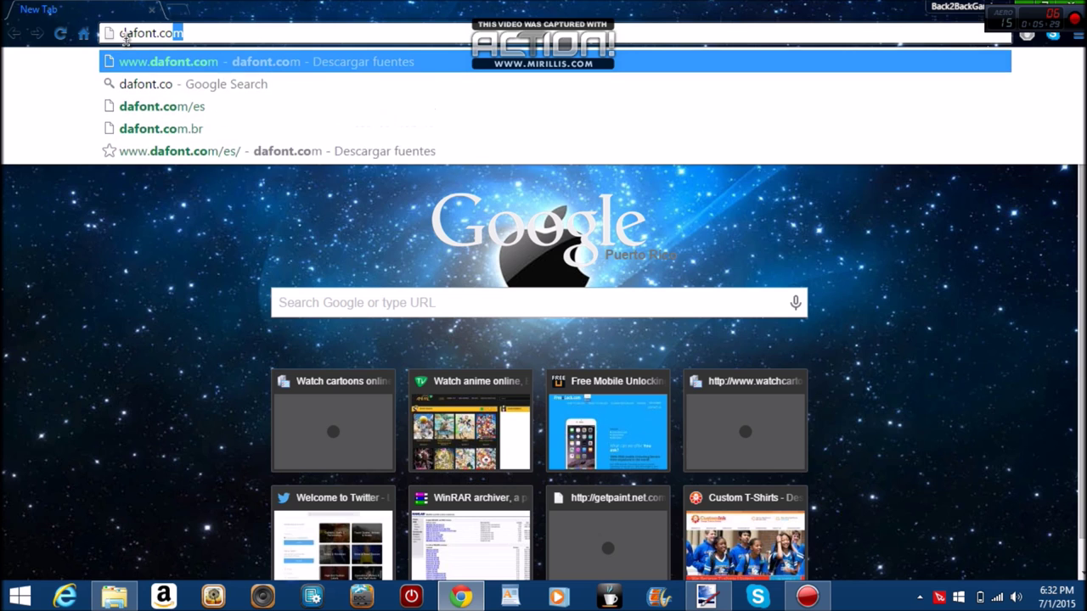
key(Escape)
key(Return)
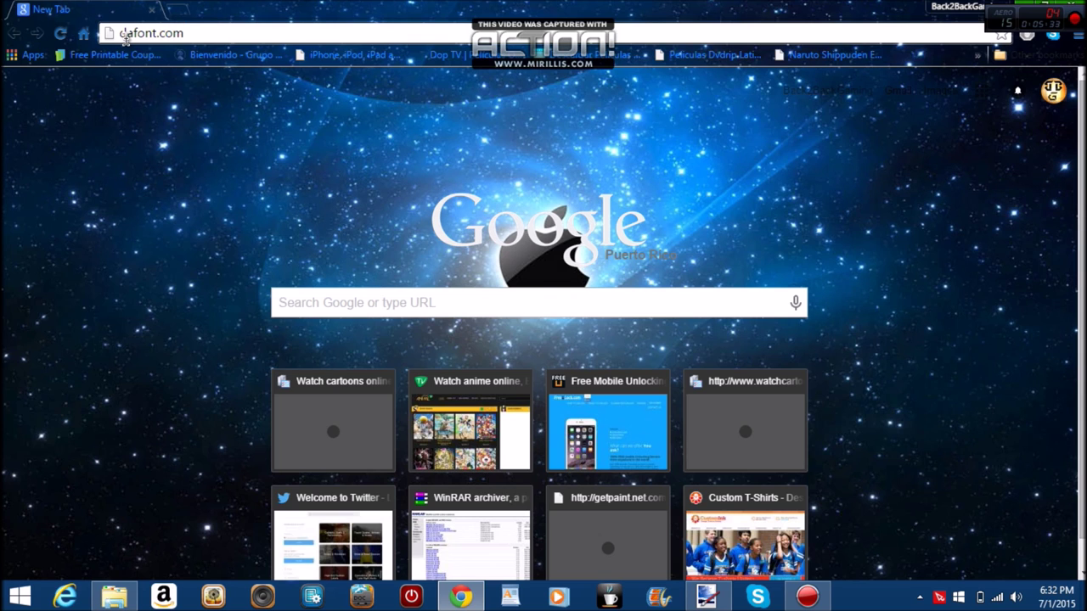
key(Return)
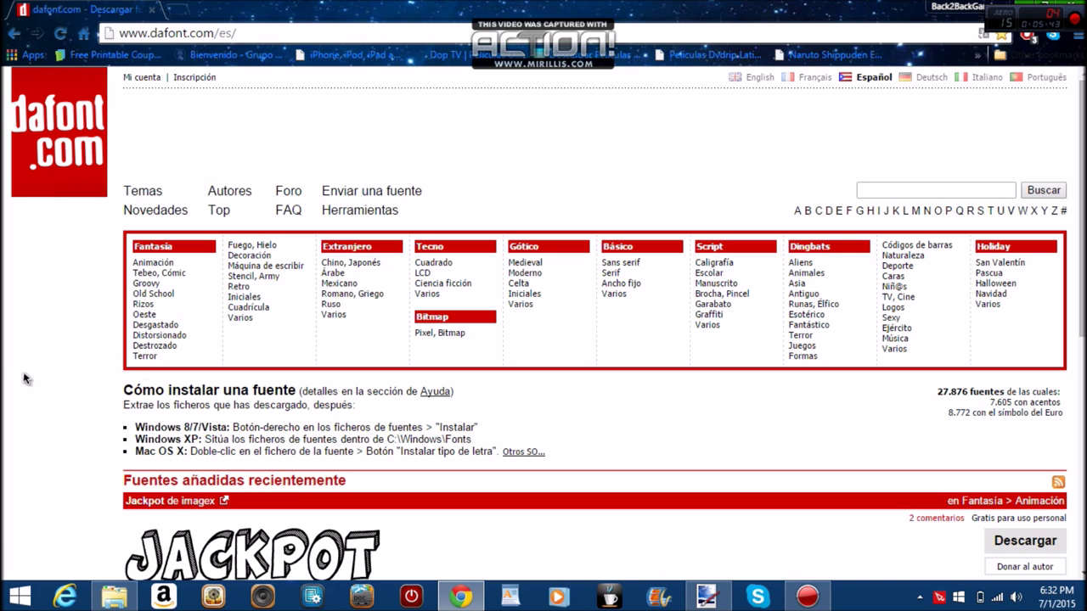
Change the dafont site language from Spanish to English
scroll(26, 379, down, 3)
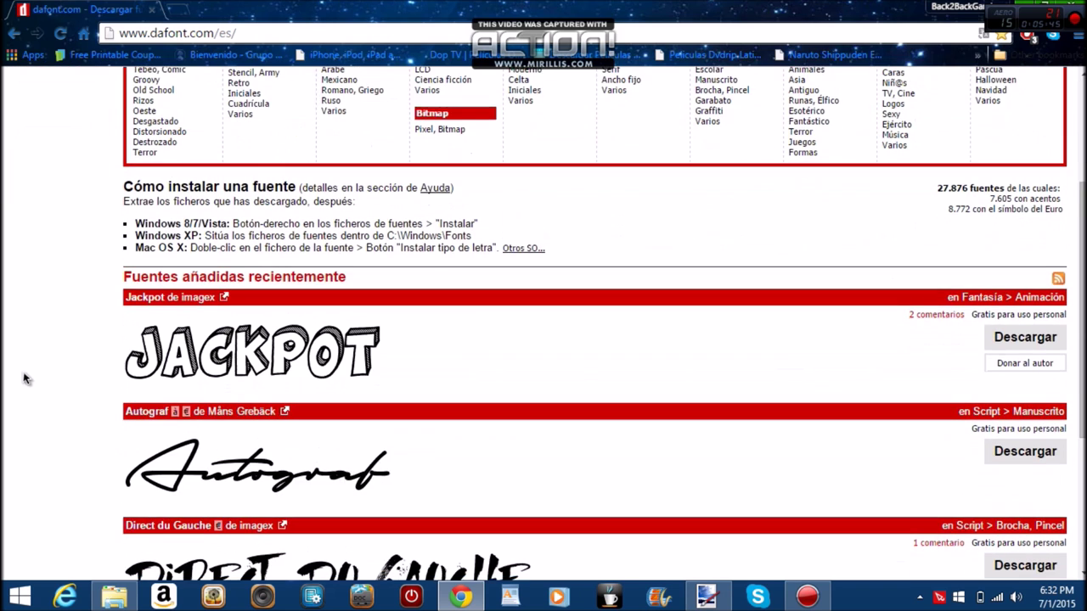
scroll(26, 379, up, 3)
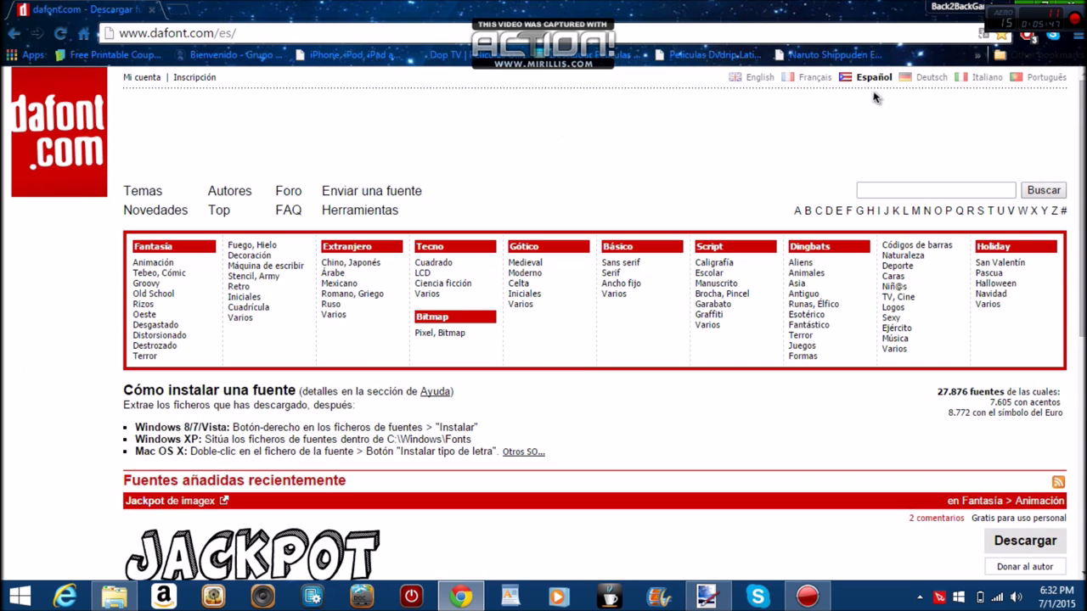
click(755, 78)
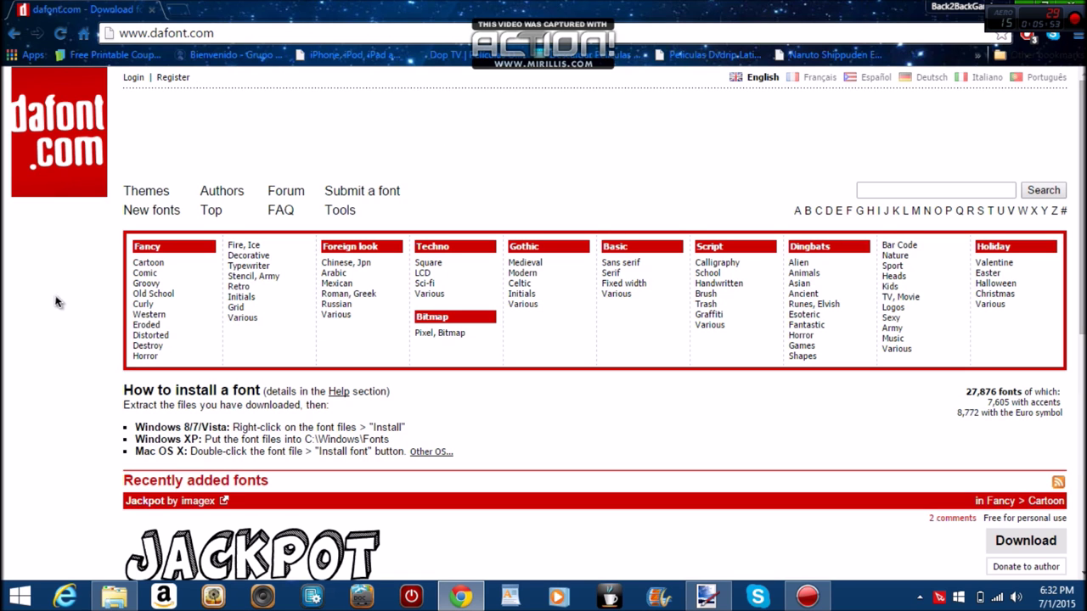
Browse the recently added fonts on dafont and download the Jackpot font
scroll(81, 339, down, 2)
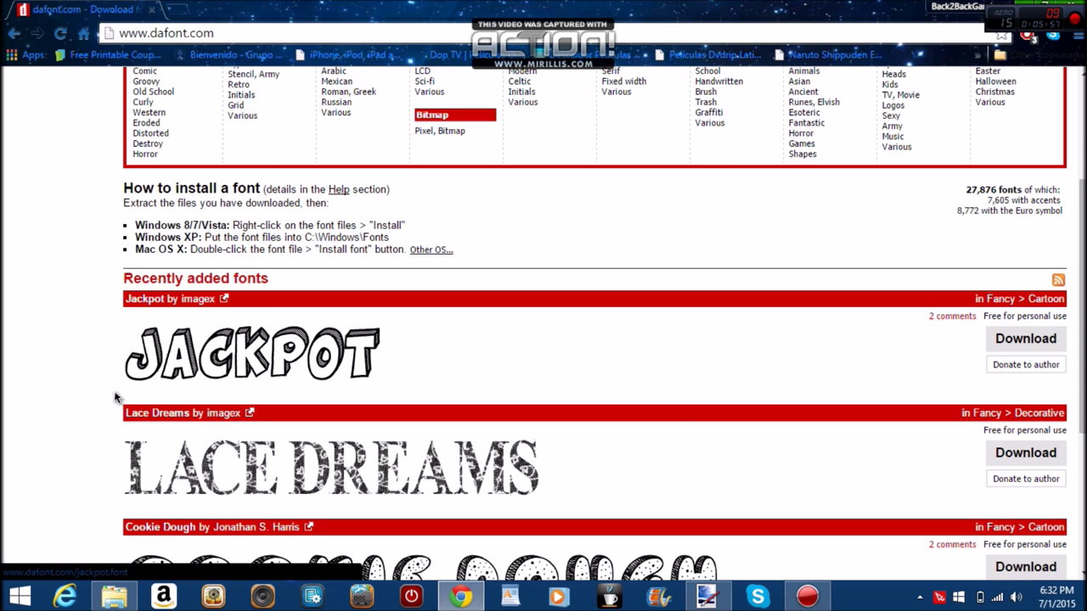
scroll(102, 427, down, 2)
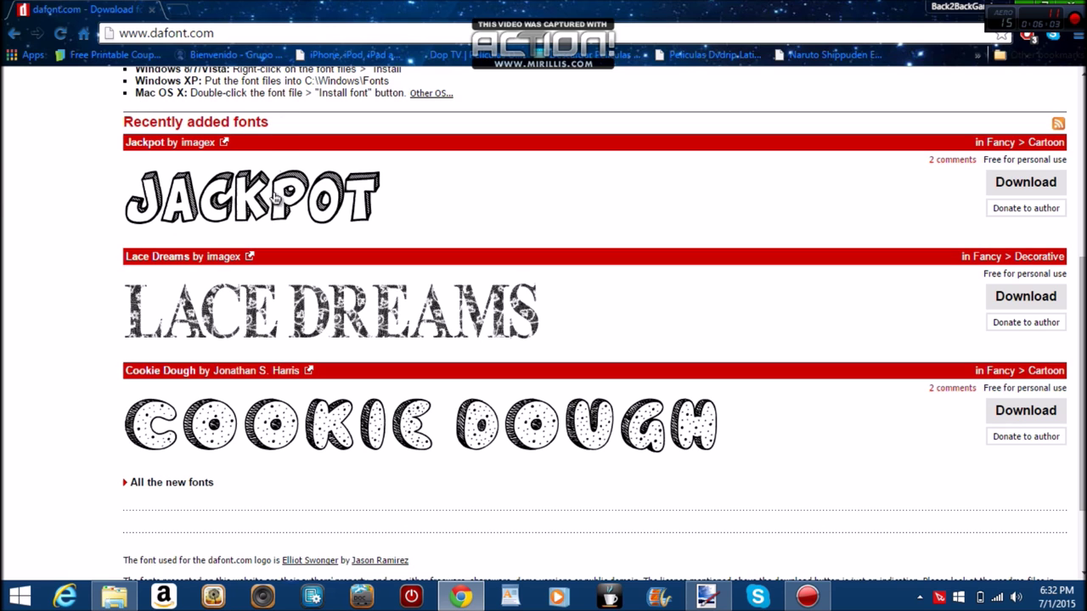
scroll(88, 268, down, 1)
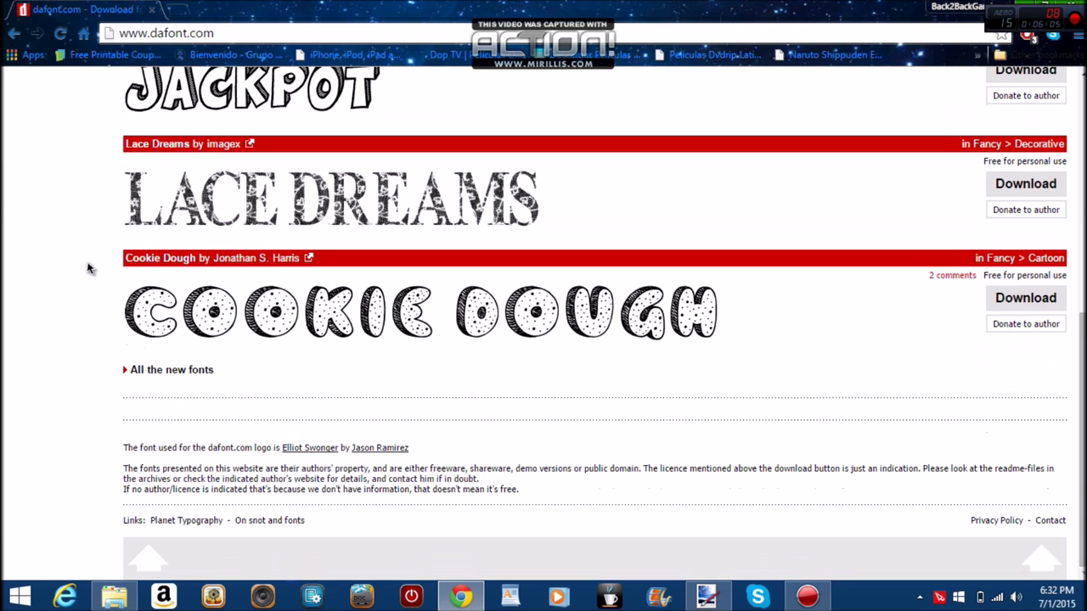
scroll(88, 268, up, 1)
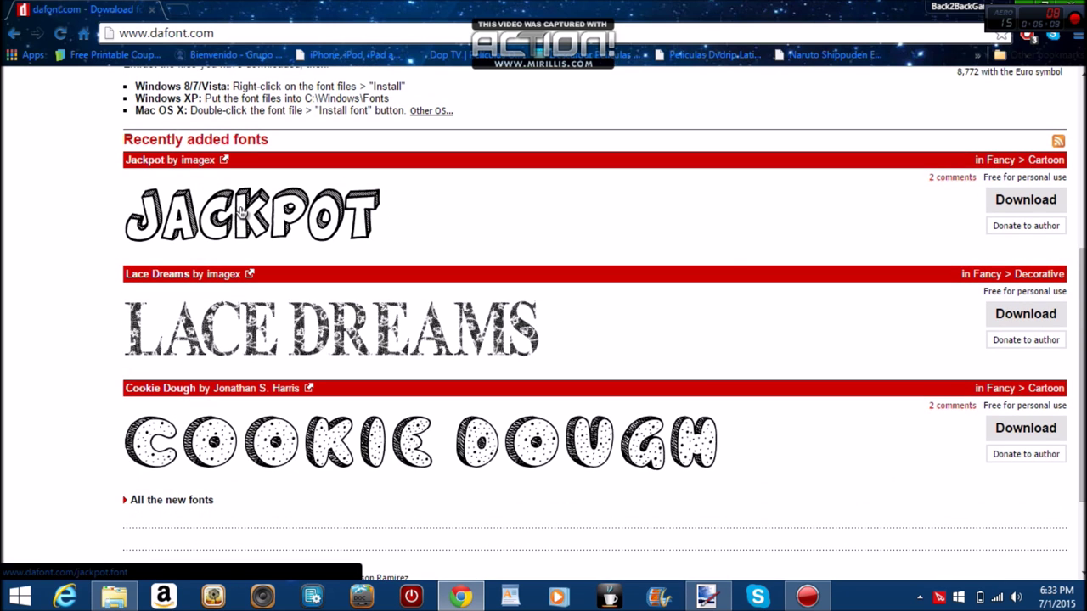
click(1009, 207)
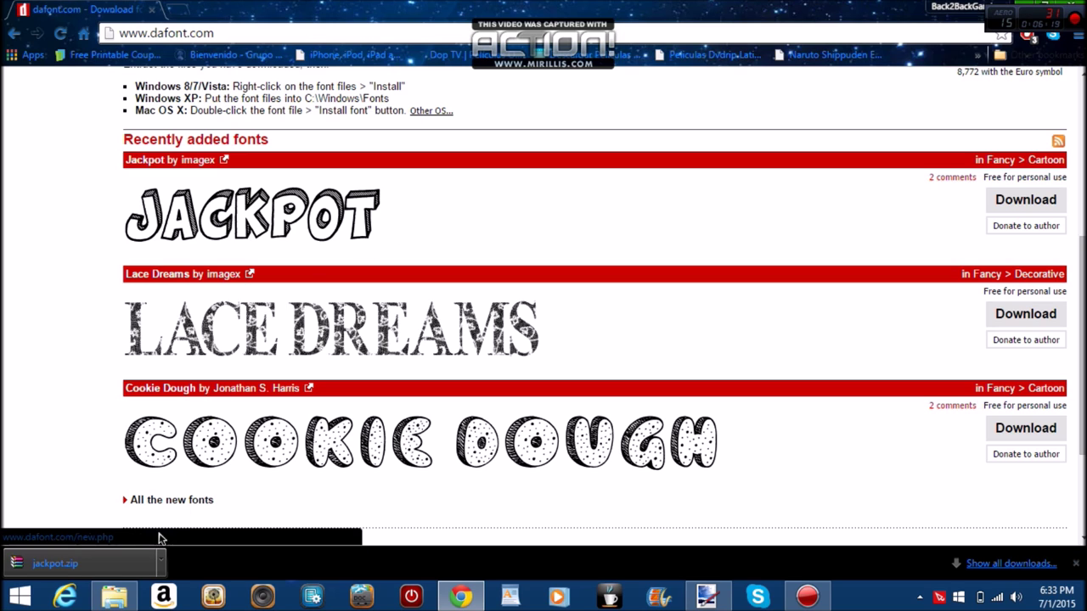
Show the downloaded jackpot.zip in its folder and move it from Downloads to the desktop
click(115, 567)
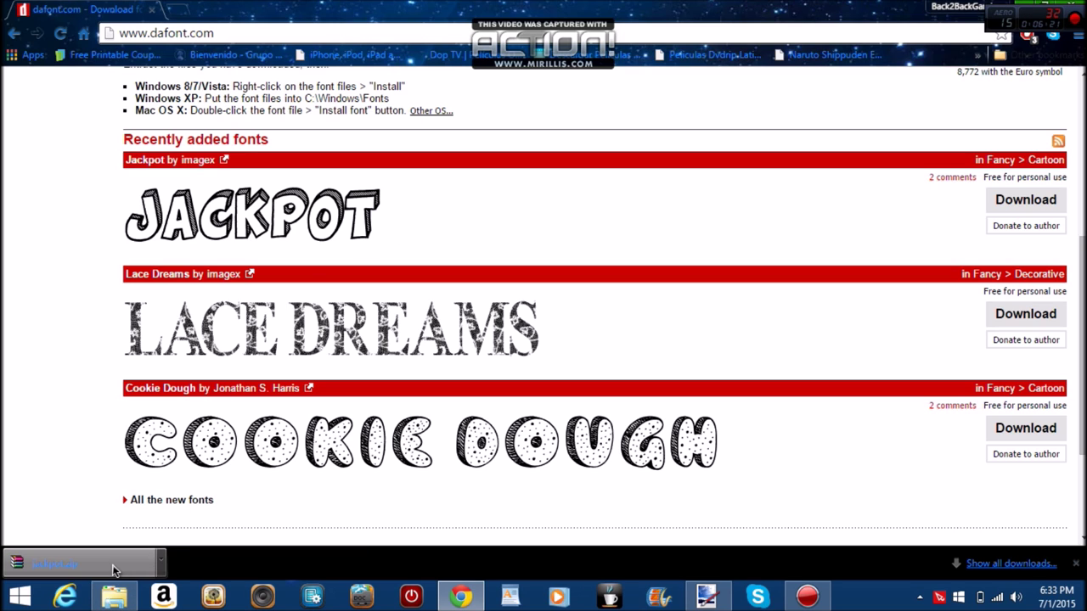
click(160, 563)
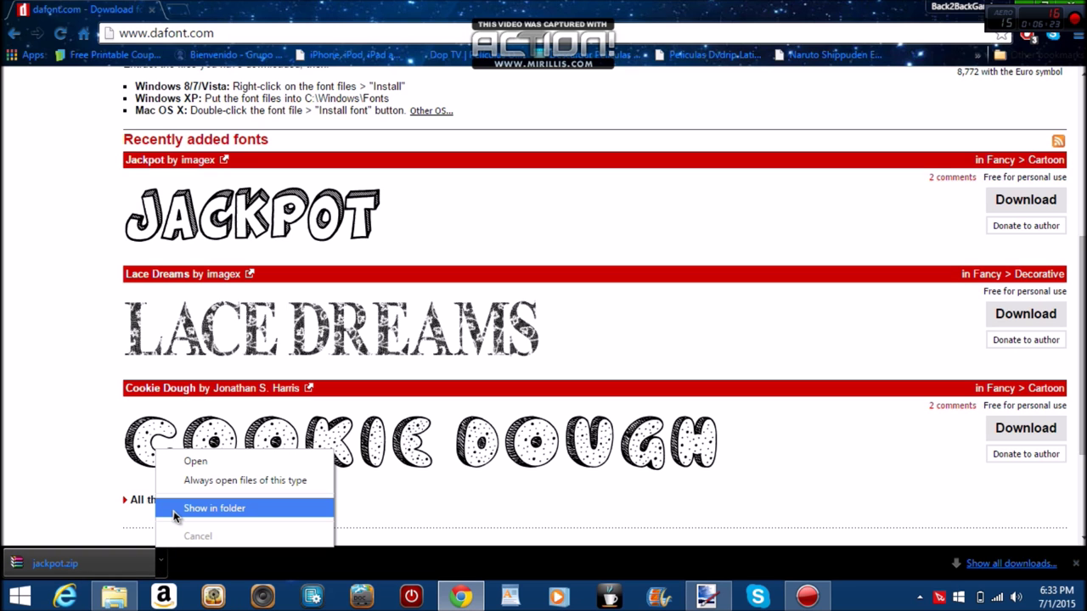
click(174, 508)
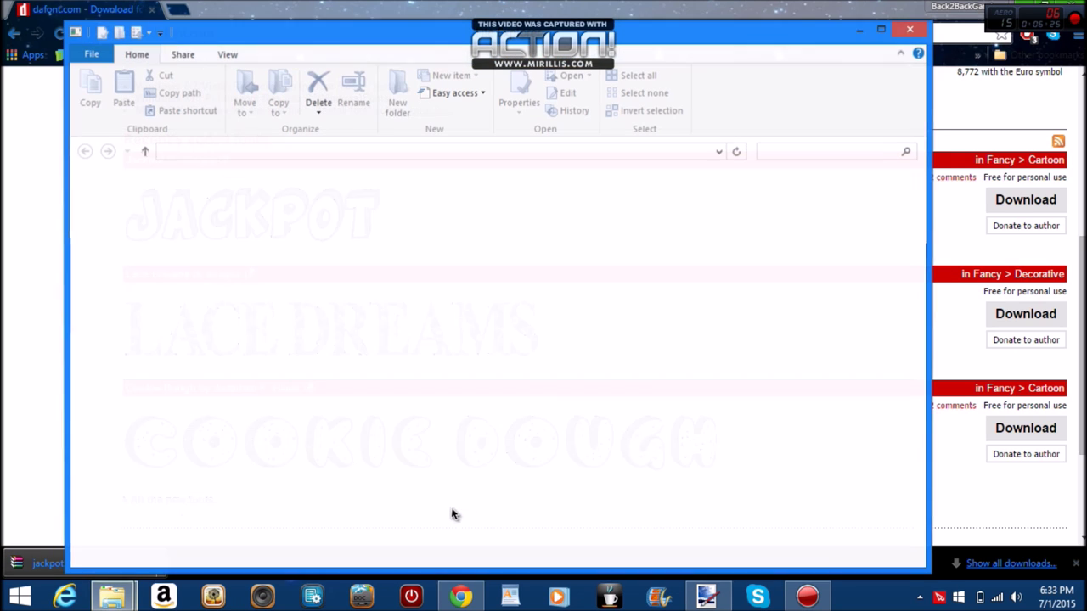
click(1028, 7)
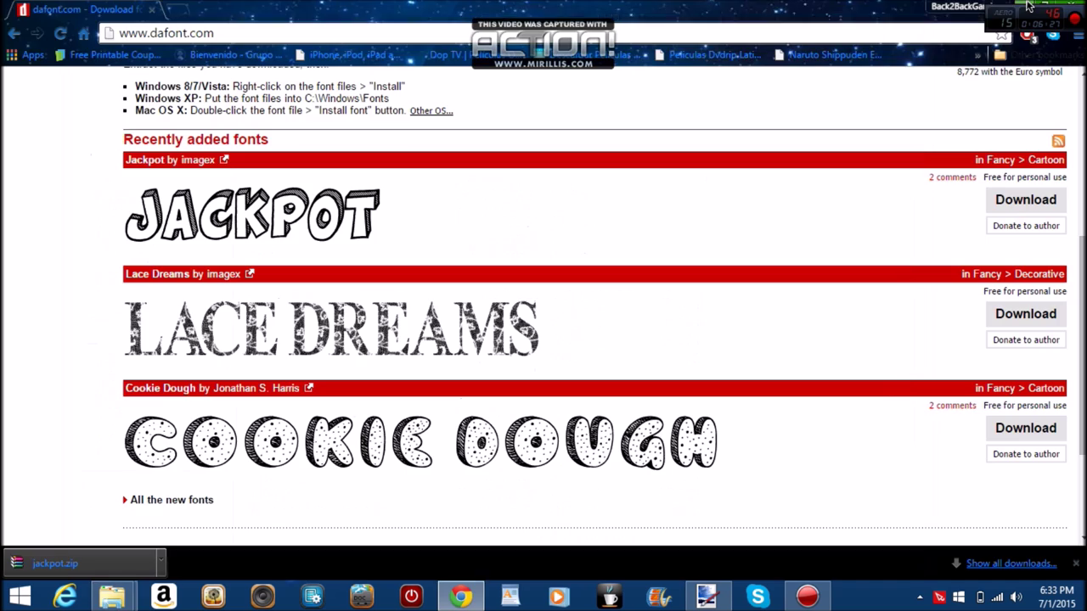
key(super+d)
click(111, 597)
drag(268, 542, 1006, 433)
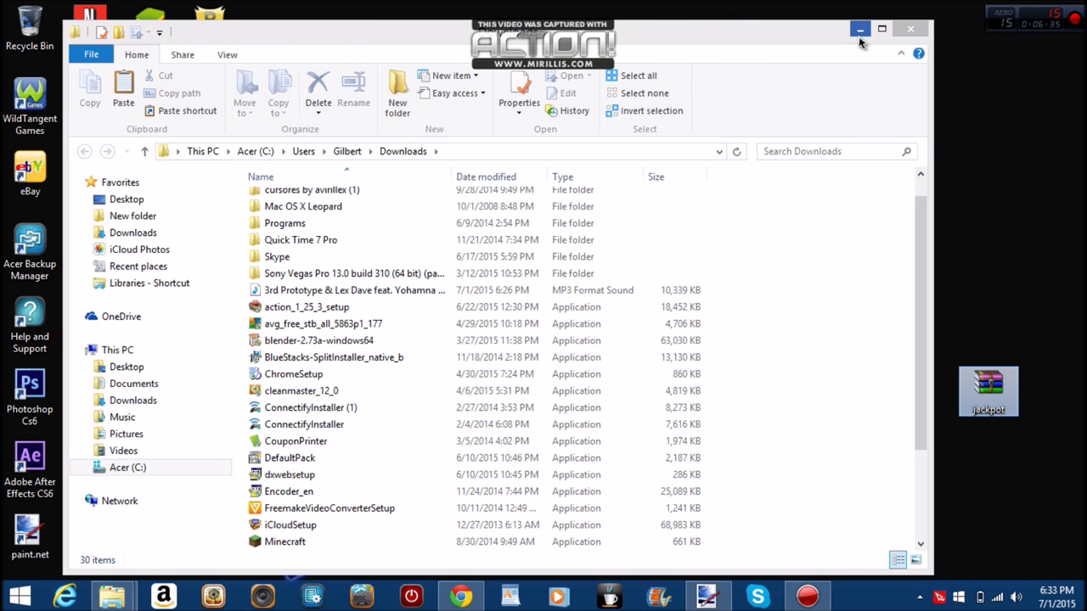